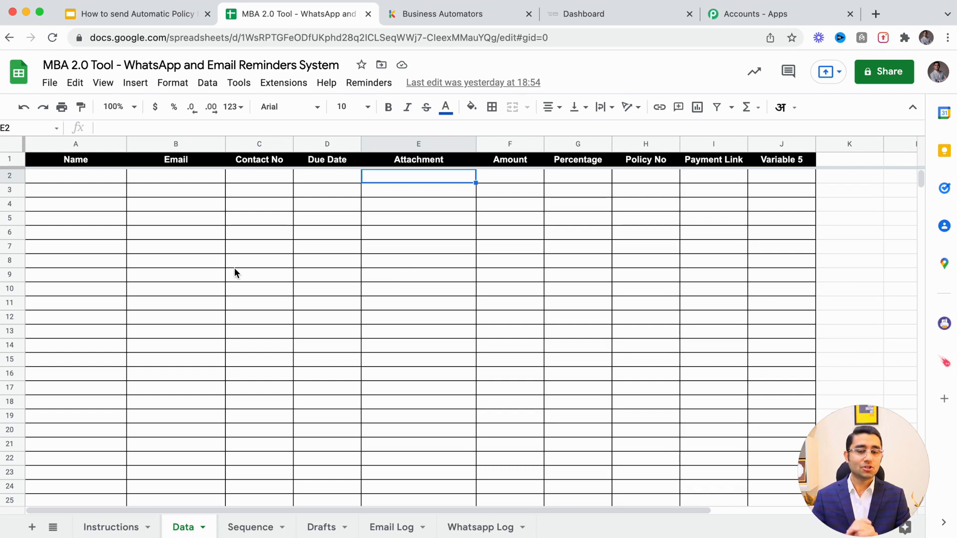
Open the zoom level choices on the Data sheet
{"action": "left_click", "coordinate": [119, 107]}
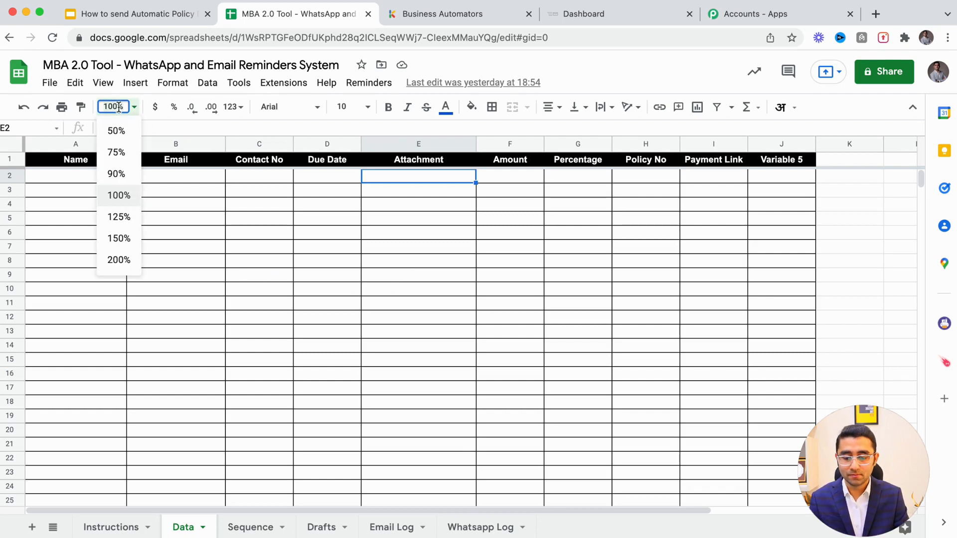
Set the Data sheet zoom to 110%
{"action": "type", "text": "110"}
{"action": "key", "text": "Return"}
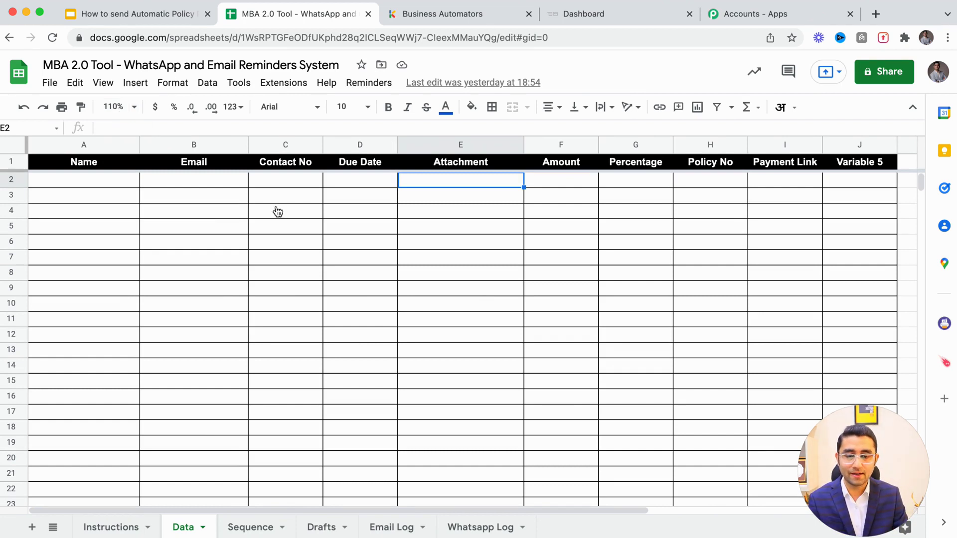
{"action": "key", "text": "super+Tab"}
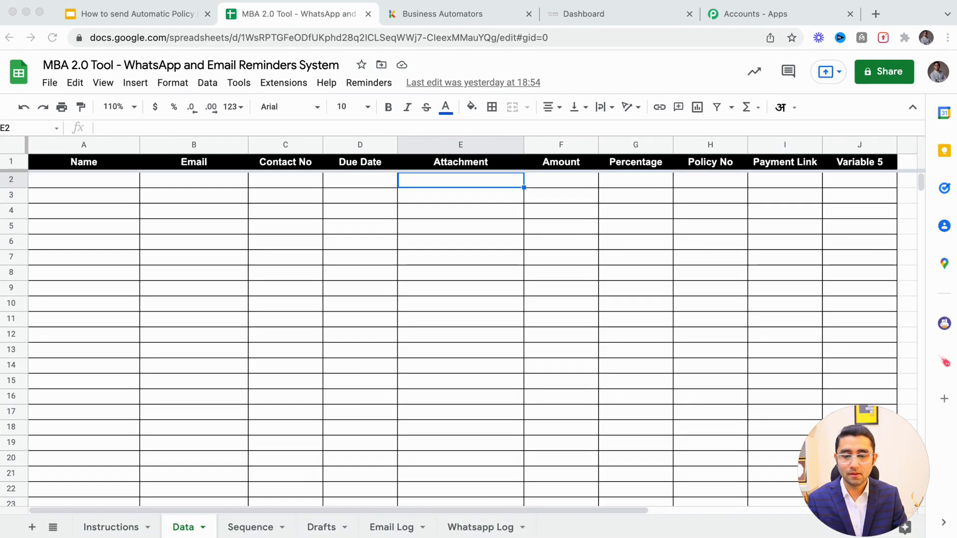
{"action": "left_click", "coordinate": [658, 79]}
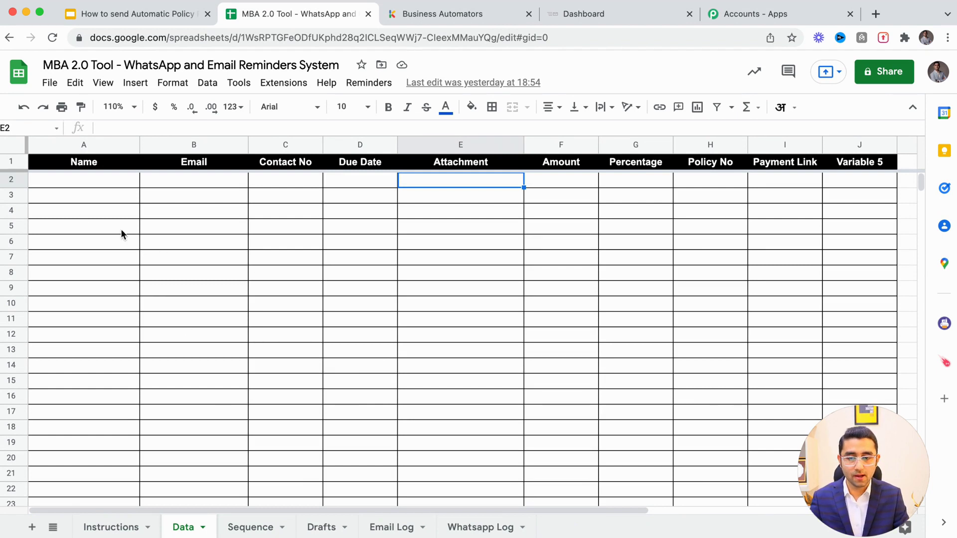
Highlight the Name, Email, Contact No and Due Date entry columns
{"action": "left_click_drag", "start_coordinate": [99, 180], "coordinate": [97, 423]}
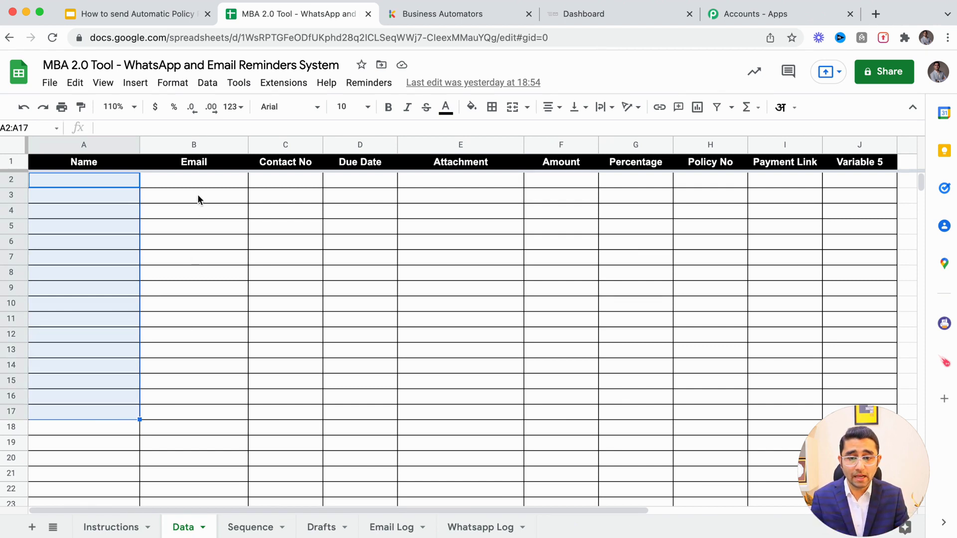
{"action": "left_click_drag", "start_coordinate": [191, 180], "coordinate": [220, 413]}
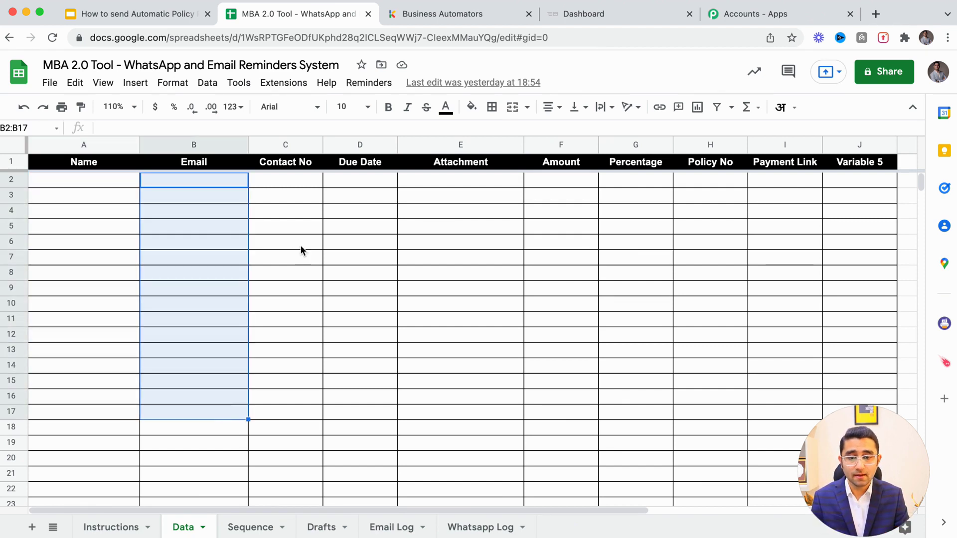
{"action": "left_click_drag", "start_coordinate": [276, 182], "coordinate": [292, 384]}
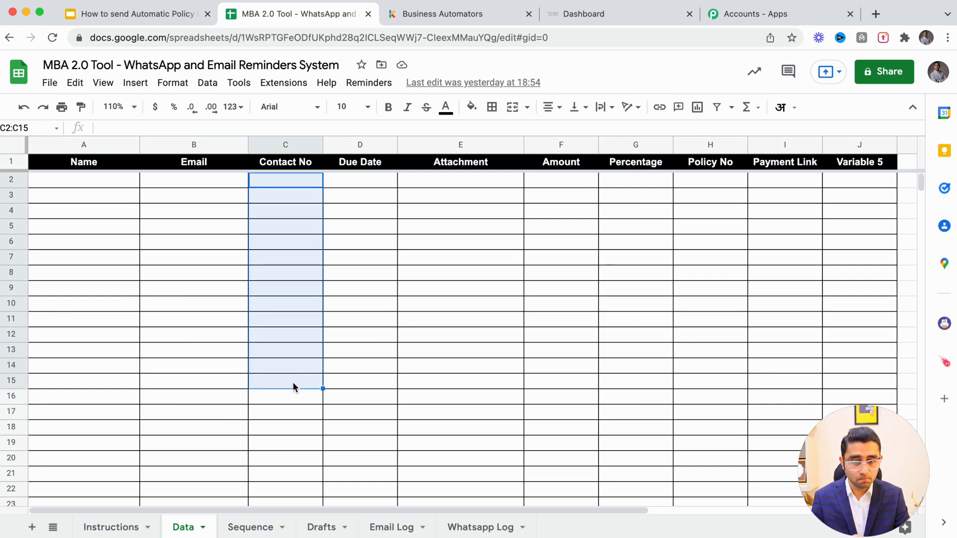
{"action": "left_click_drag", "start_coordinate": [350, 182], "coordinate": [354, 389]}
Enter the contact's full name in cell A2
{"action": "key", "text": "Left"}
{"action": "key", "text": "Left"}
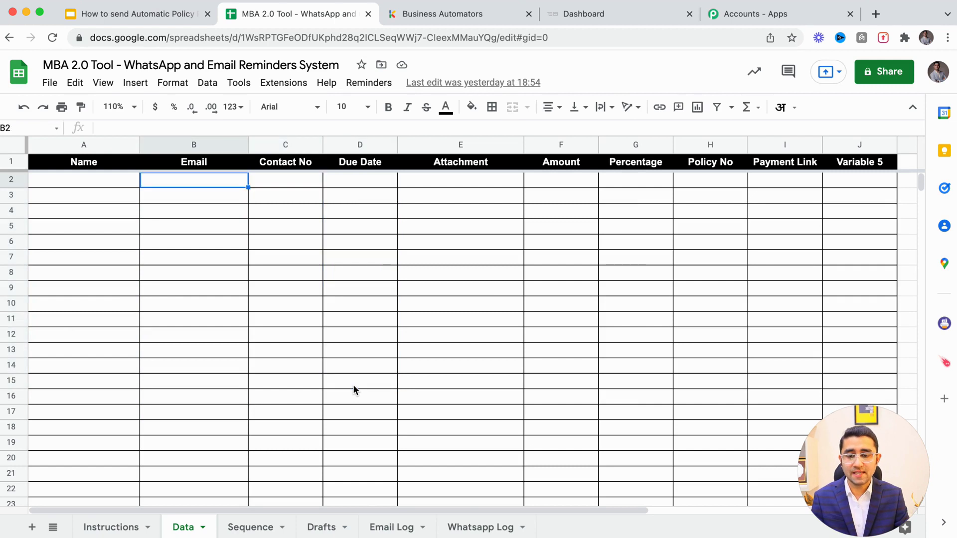
{"action": "key", "text": "Up"}
{"action": "key", "text": "Left"}
{"action": "key", "text": "Down"}
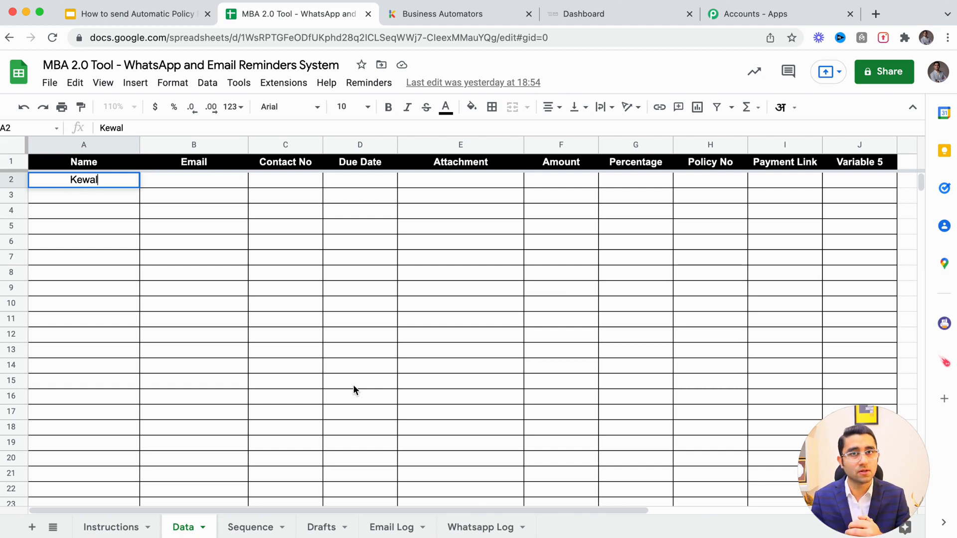
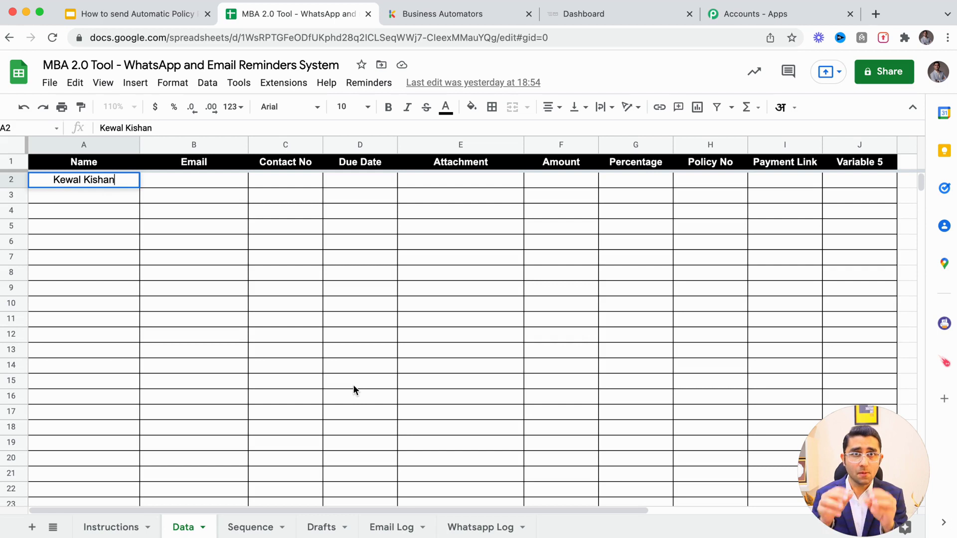
{"action": "key", "text": "Tab"}
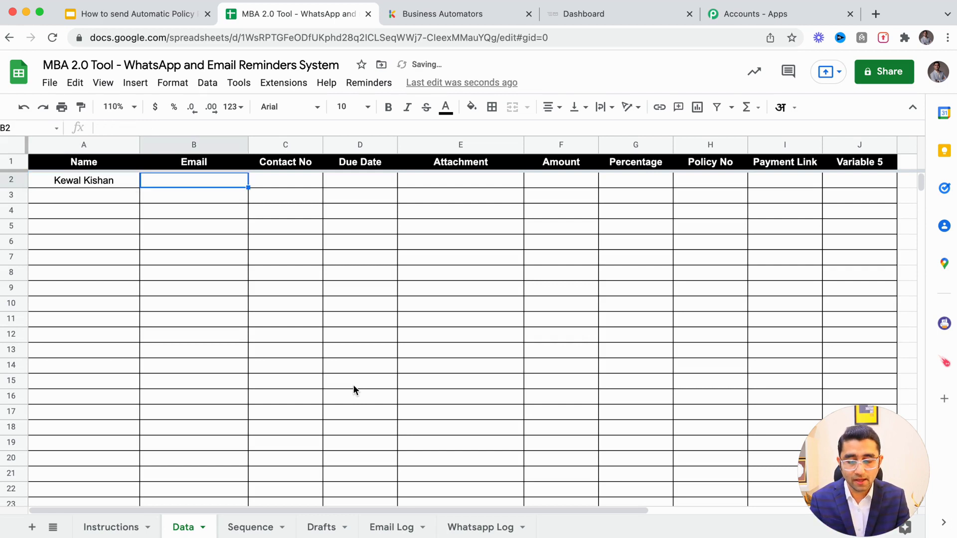
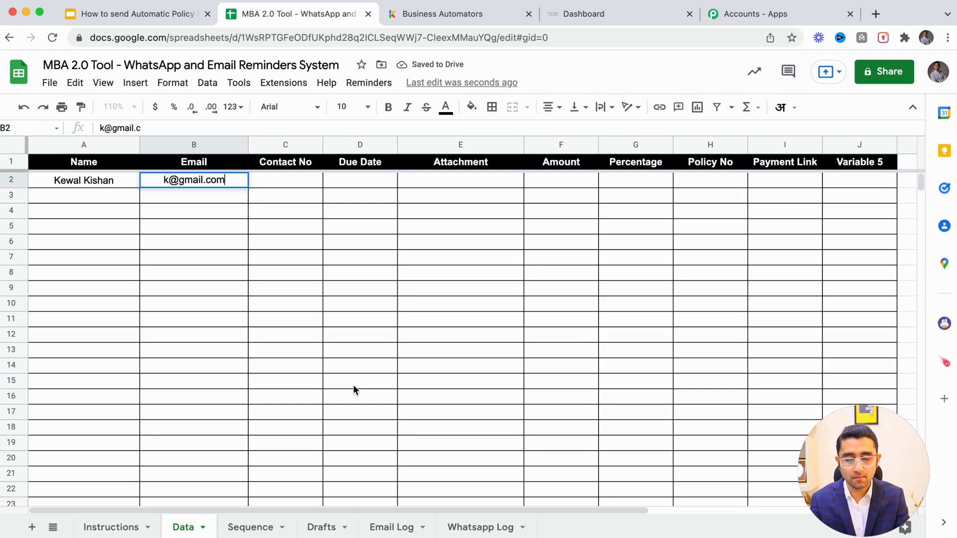
Add the contact's e-mail, phone number and a 2022-03-15 due date in row 2
{"action": "key", "text": "Tab"}
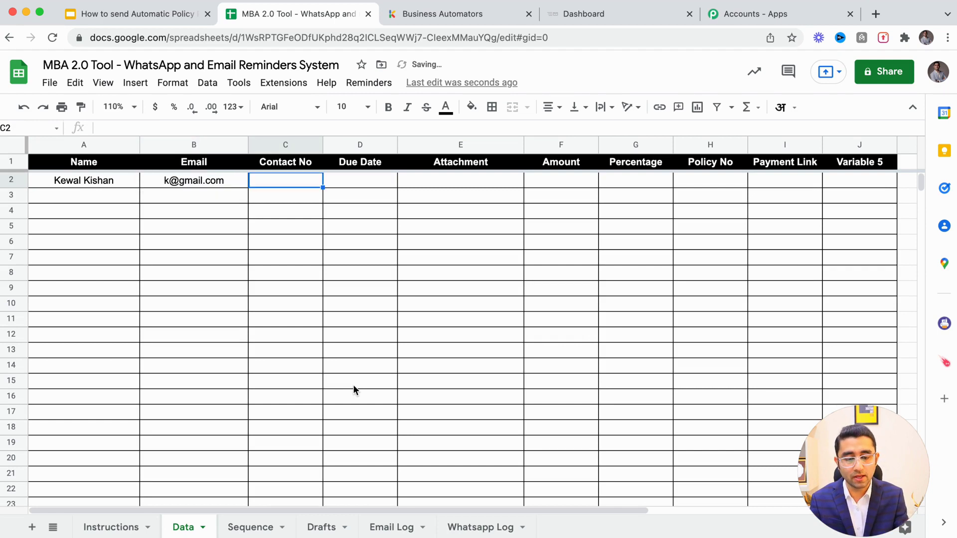
{"action": "type", "text": "9999999999"}
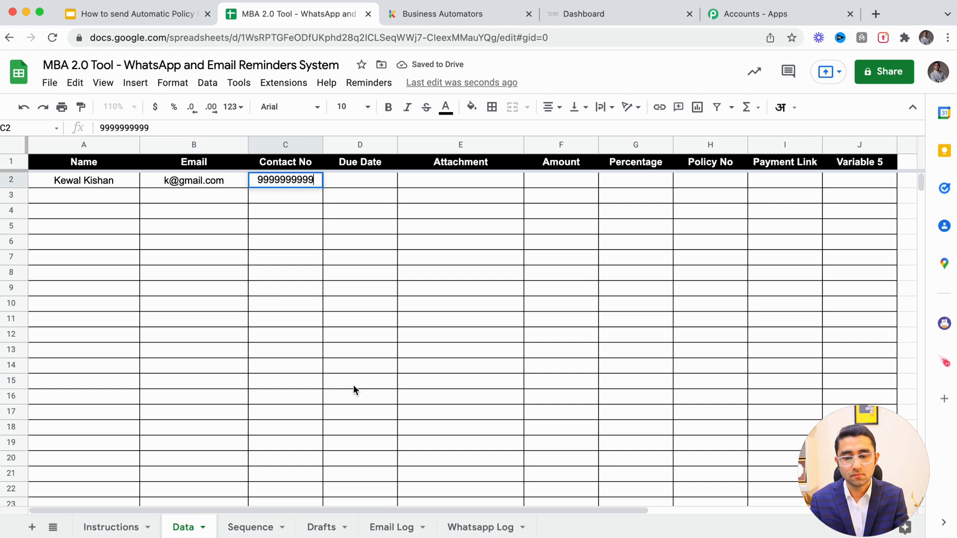
{"action": "key", "text": "Tab"}
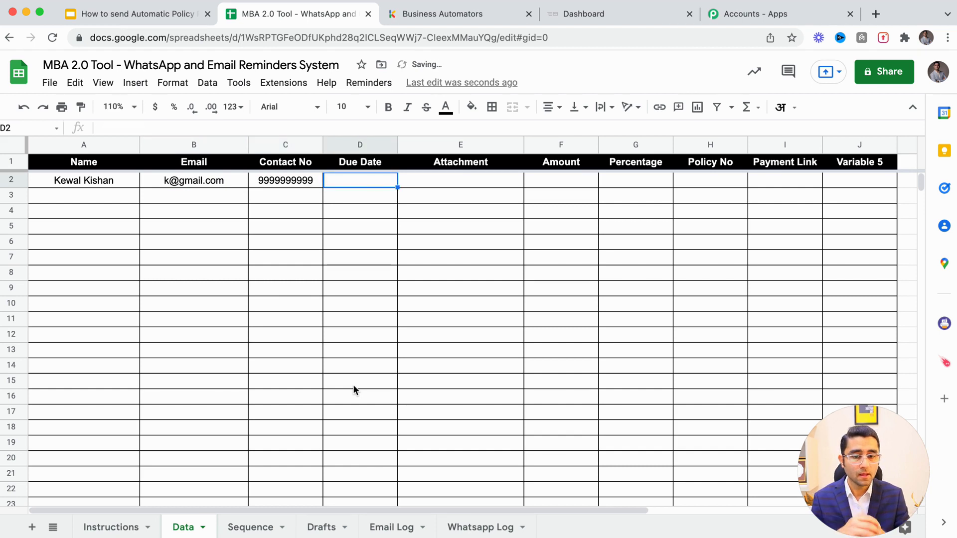
{"action": "double_click", "coordinate": [351, 181]}
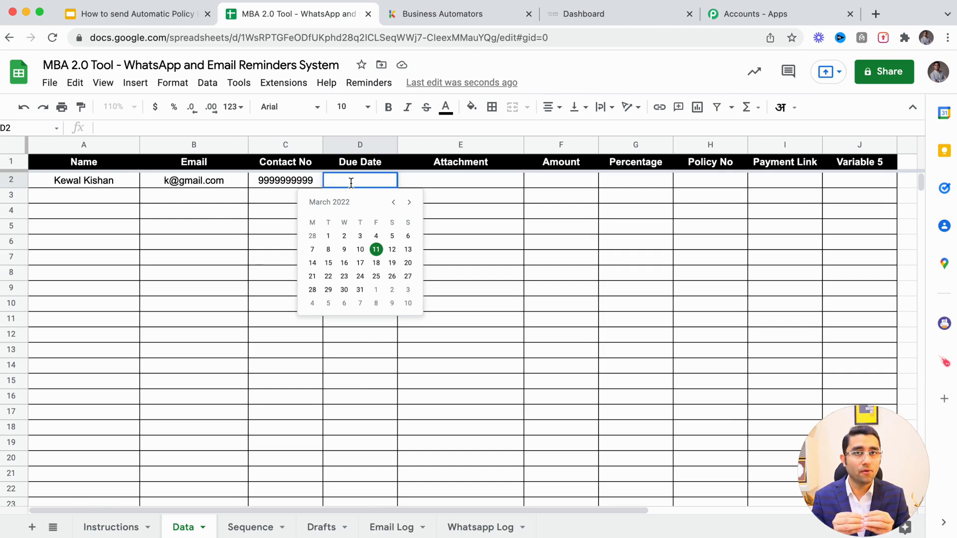
{"action": "left_click", "coordinate": [329, 264]}
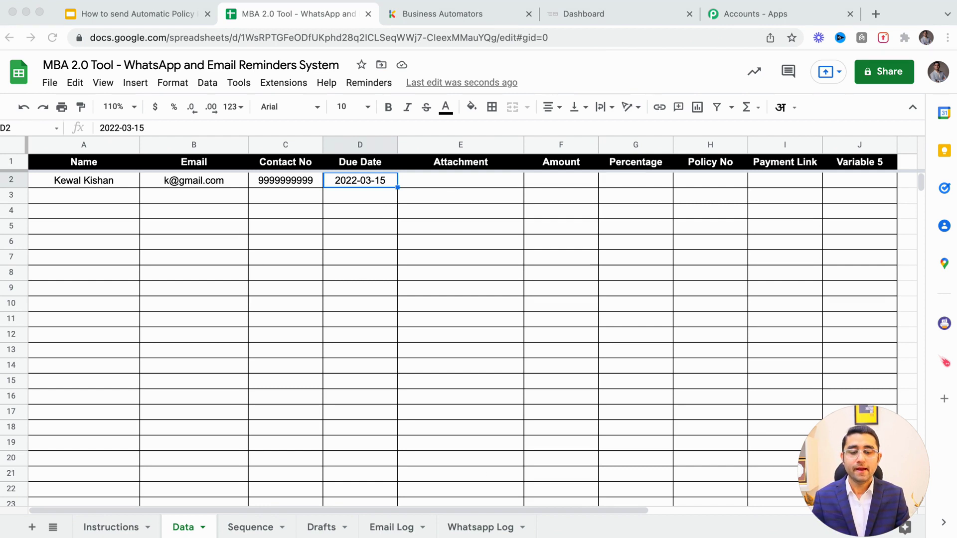
{"action": "left_click", "coordinate": [459, 179]}
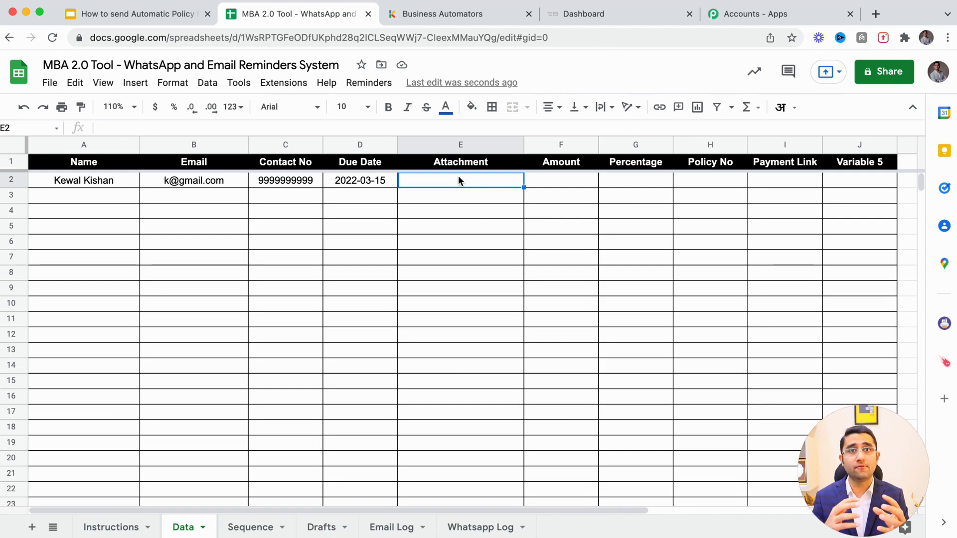
Enter amount 20000 in F2 and the policy number in H2
{"action": "left_click", "coordinate": [552, 187]}
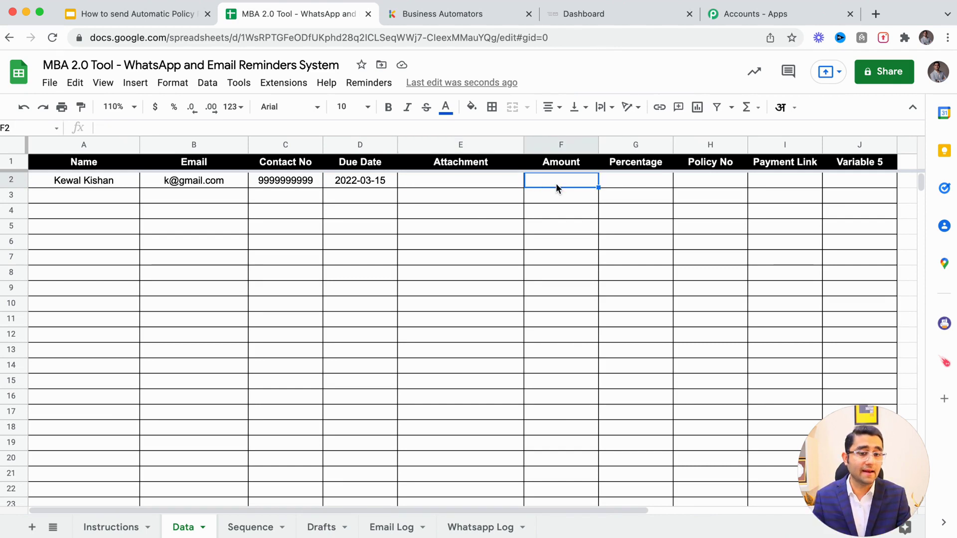
{"action": "type", "text": "20000"}
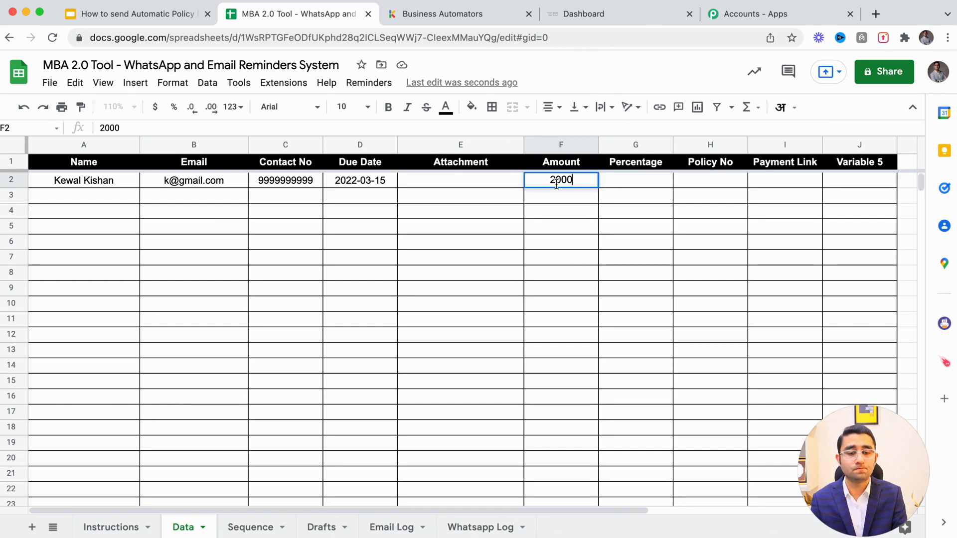
{"action": "key", "text": "Tab"}
{"action": "key", "text": "Tab"}
{"action": "key", "text": "Tab"}
{"action": "key", "text": "Tab"}
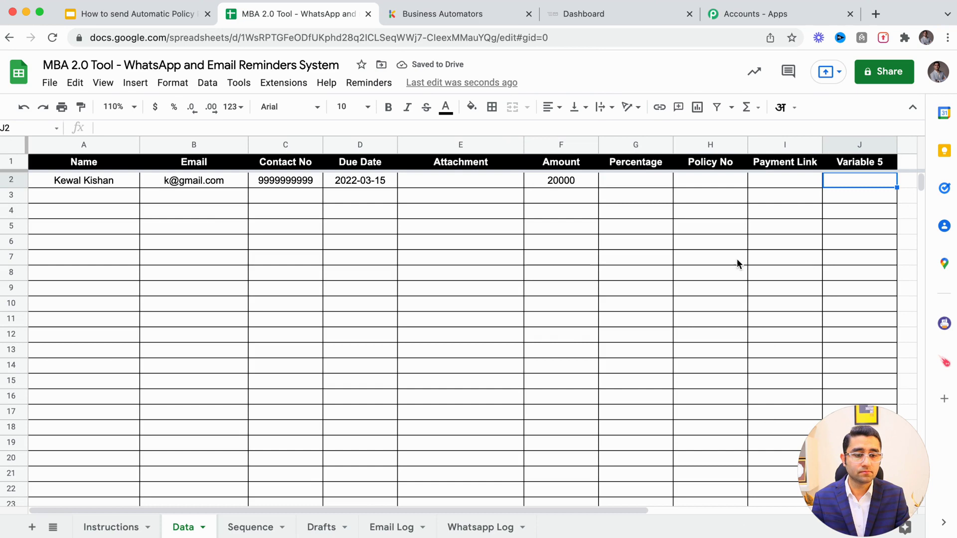
{"action": "left_click", "coordinate": [708, 170]}
{"action": "left_click", "coordinate": [708, 172]}
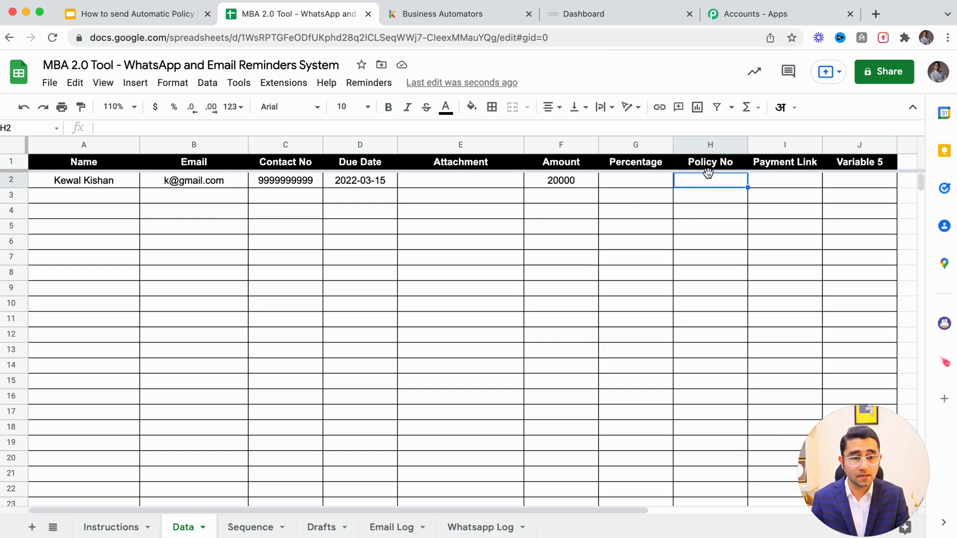
{"action": "type", "text": "ABC 0"}
{"action": "key", "text": "BackSpace"}
{"action": "key", "text": "BackSpace"}
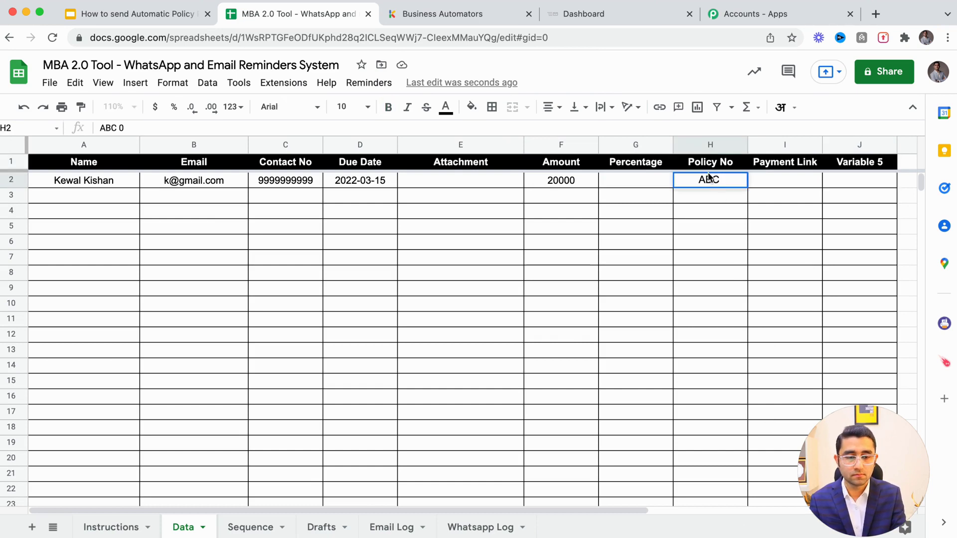
{"action": "type", "text": "0101"}
{"action": "key", "text": "BackSpace"}
{"action": "type", "text": "2"}
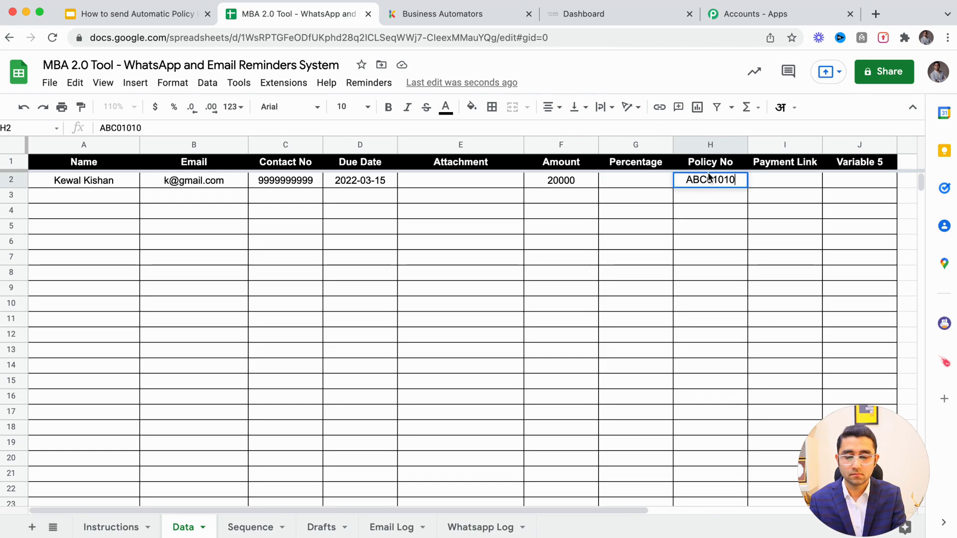
{"action": "key", "text": "Return"}
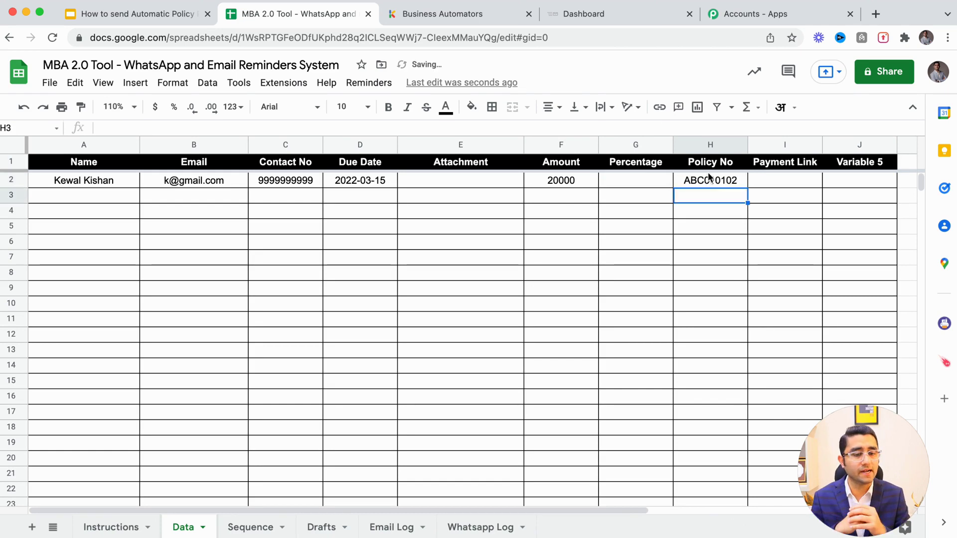
Fill the Payment Link cell I2 with LINK
{"action": "key", "text": "Up"}
{"action": "key", "text": "Right"}
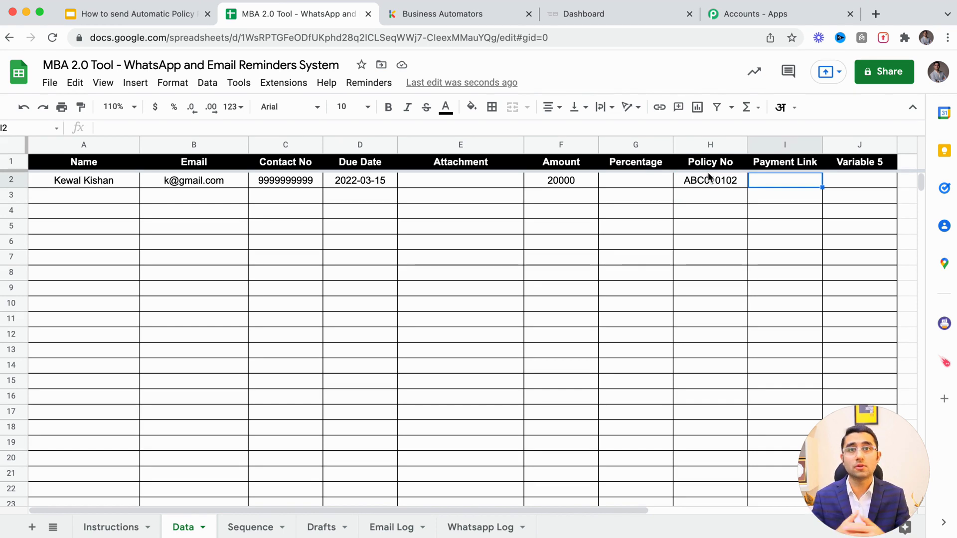
{"action": "type", "text": "LINK"}
{"action": "key", "text": "Return"}
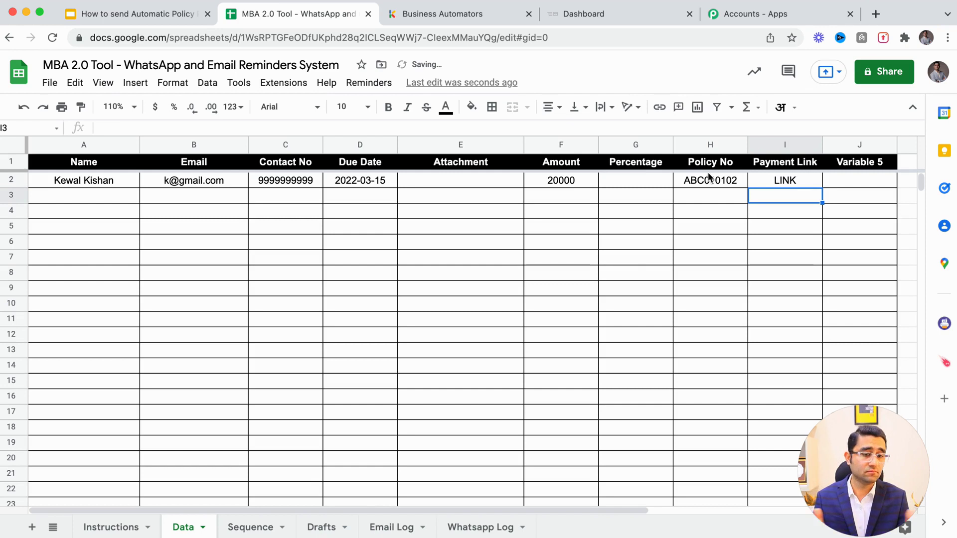
{"action": "key", "text": "Up"}
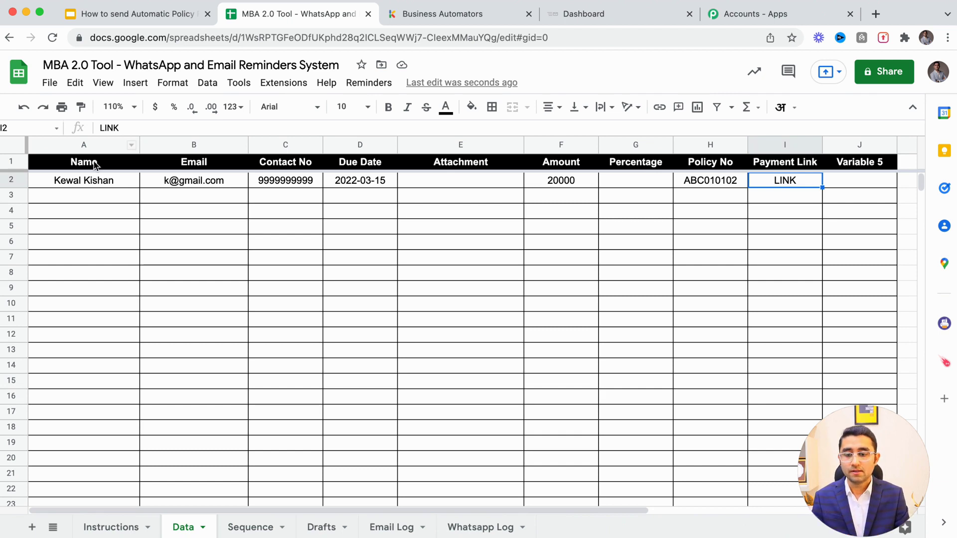
Point out the customer data, Due Date, Attachment and Amount cells, then go to the Drafts sheet
{"action": "left_click_drag", "start_coordinate": [83, 181], "coordinate": [599, 412]}
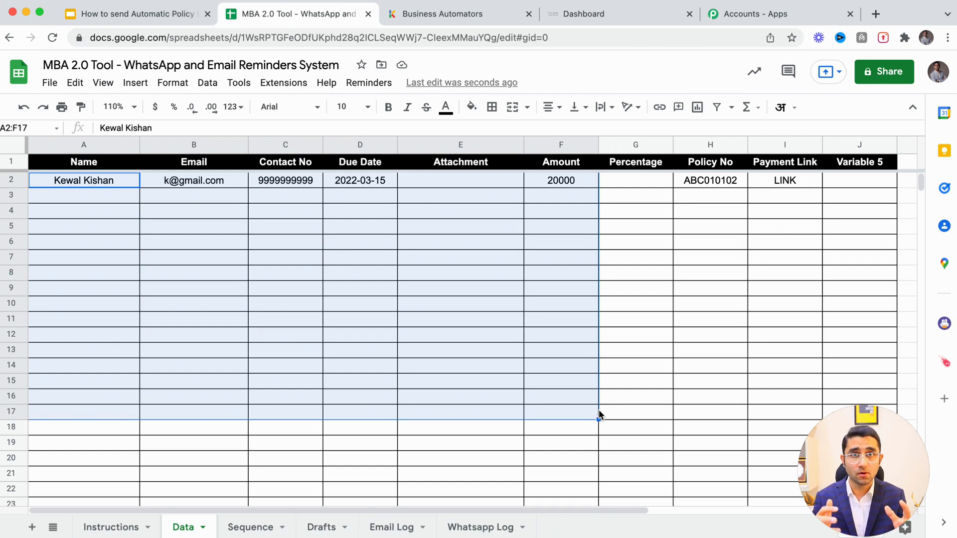
{"action": "left_click", "coordinate": [111, 250]}
{"action": "left_click", "coordinate": [360, 202]}
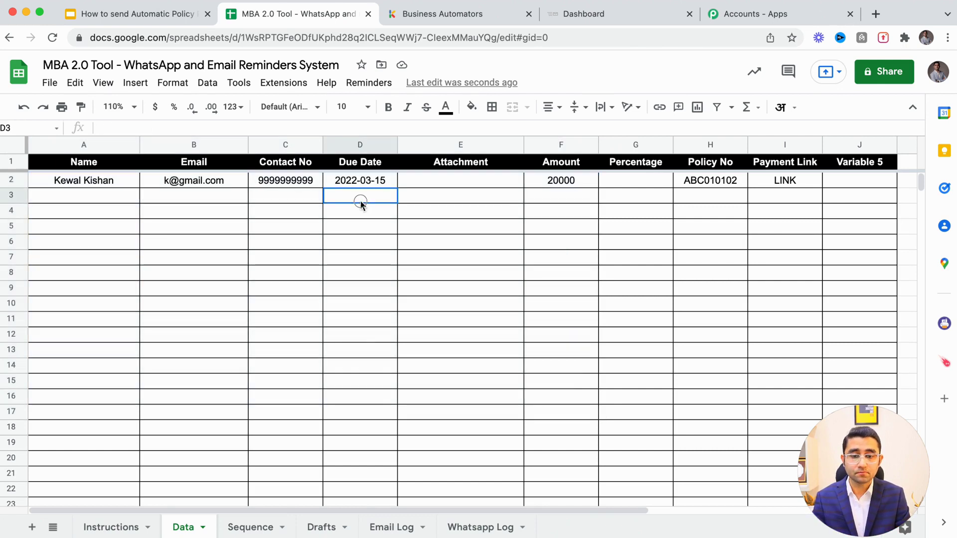
{"action": "left_click_drag", "start_coordinate": [361, 201], "coordinate": [357, 391]}
{"action": "left_click_drag", "start_coordinate": [502, 182], "coordinate": [496, 351]}
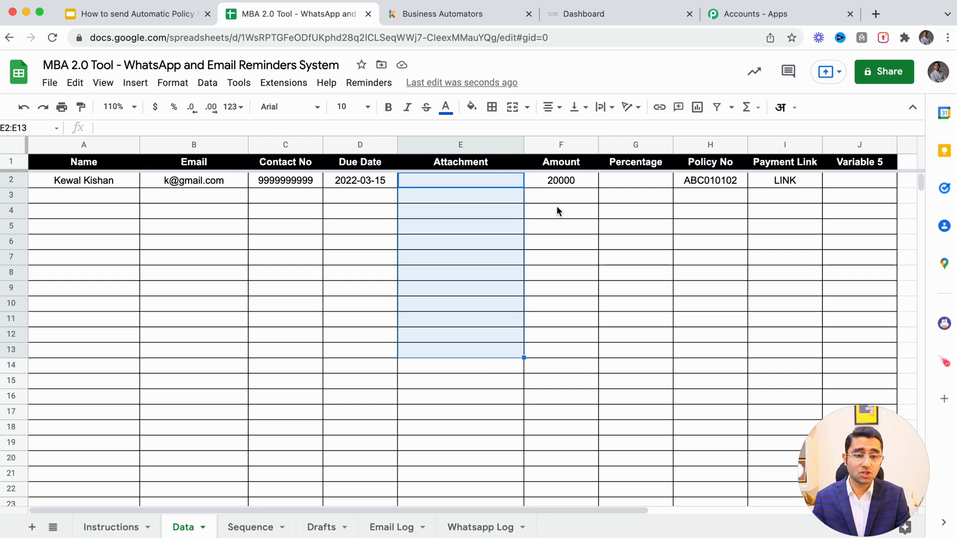
{"action": "left_click_drag", "start_coordinate": [558, 211], "coordinate": [560, 259]}
{"action": "left_click", "coordinate": [622, 232]}
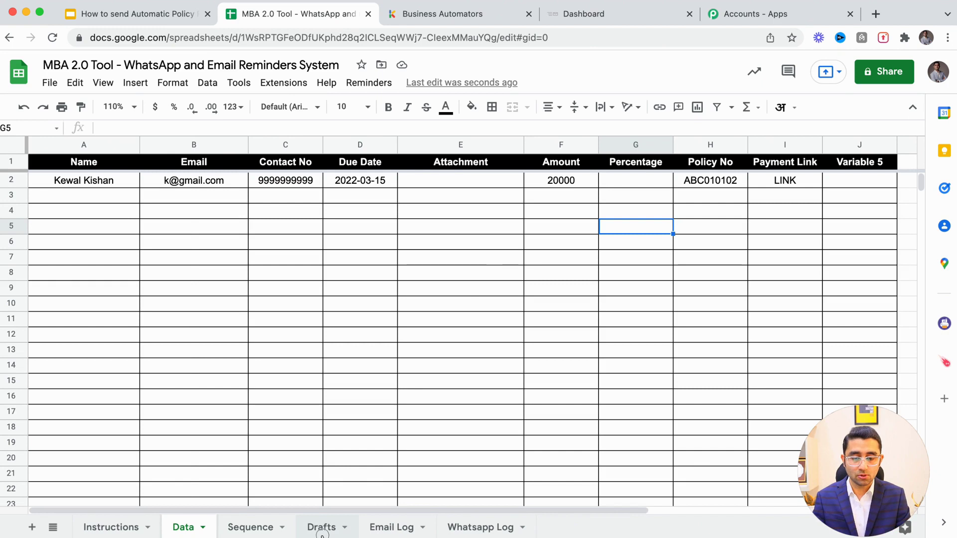
{"action": "left_click", "coordinate": [321, 527]}
Open the Sequence sheet and inspect the -14 day offset and its WhatsApp draft
{"action": "left_click", "coordinate": [269, 528]}
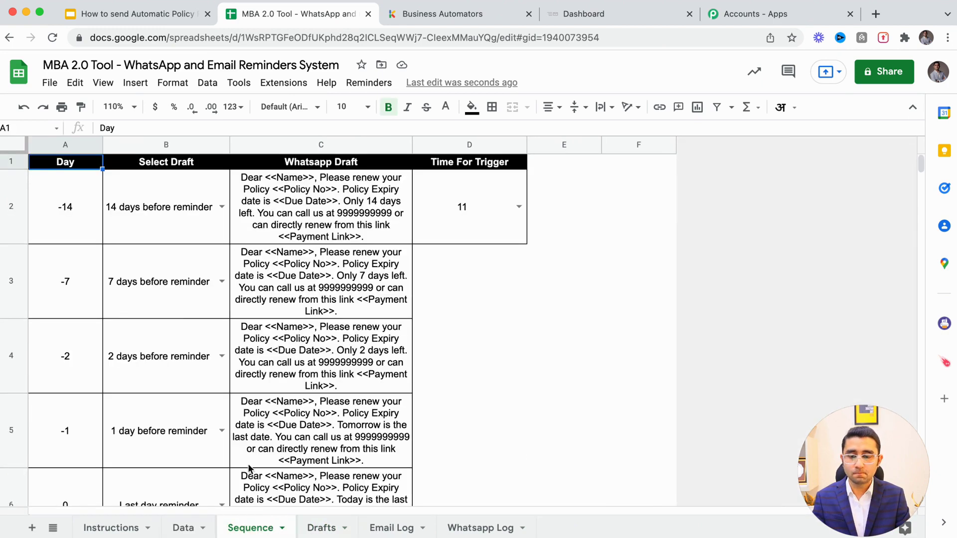
{"action": "left_click", "coordinate": [83, 221]}
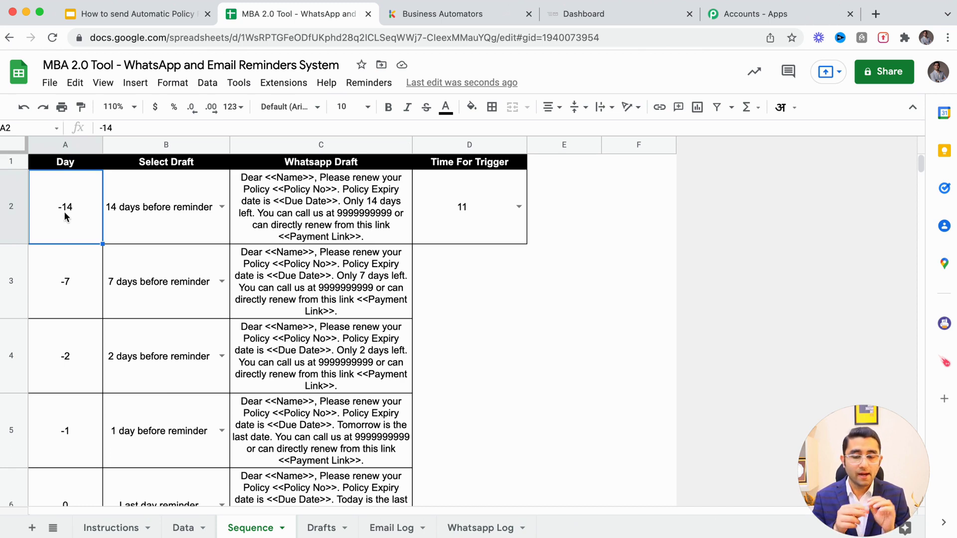
{"action": "left_click", "coordinate": [301, 216]}
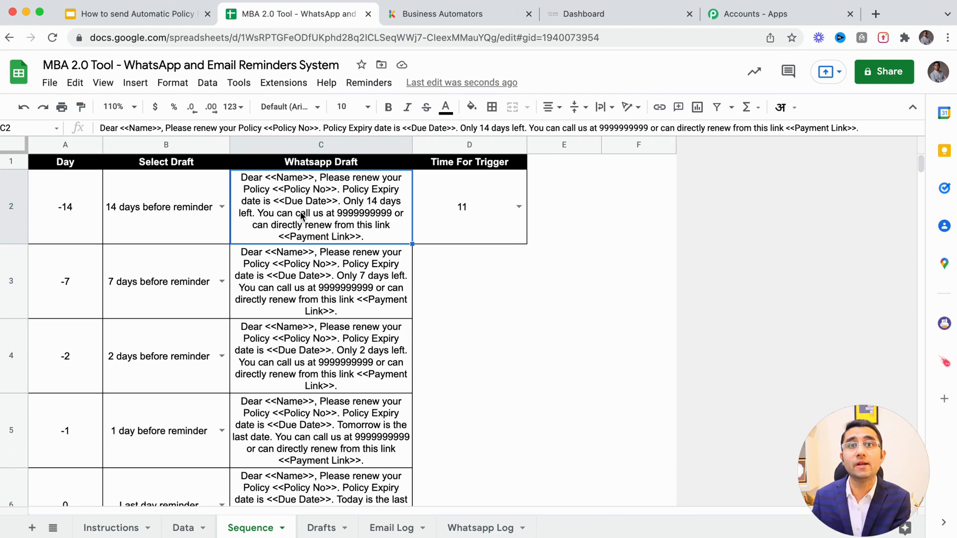
Review the Data sheet's Due Date and email cells, then return to the Sequence sheet
{"action": "left_click", "coordinate": [182, 527]}
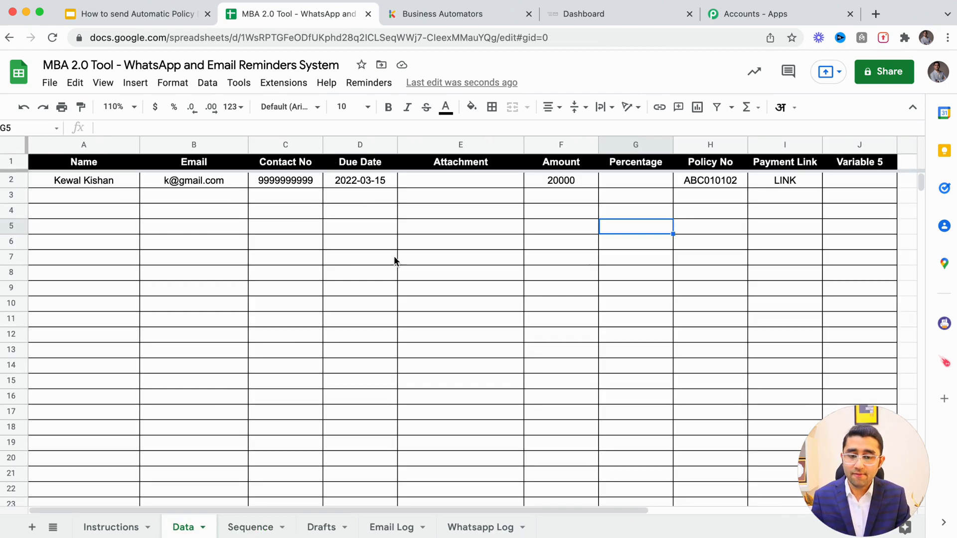
{"action": "left_click", "coordinate": [359, 181]}
{"action": "left_click", "coordinate": [359, 195]}
{"action": "left_click", "coordinate": [360, 241]}
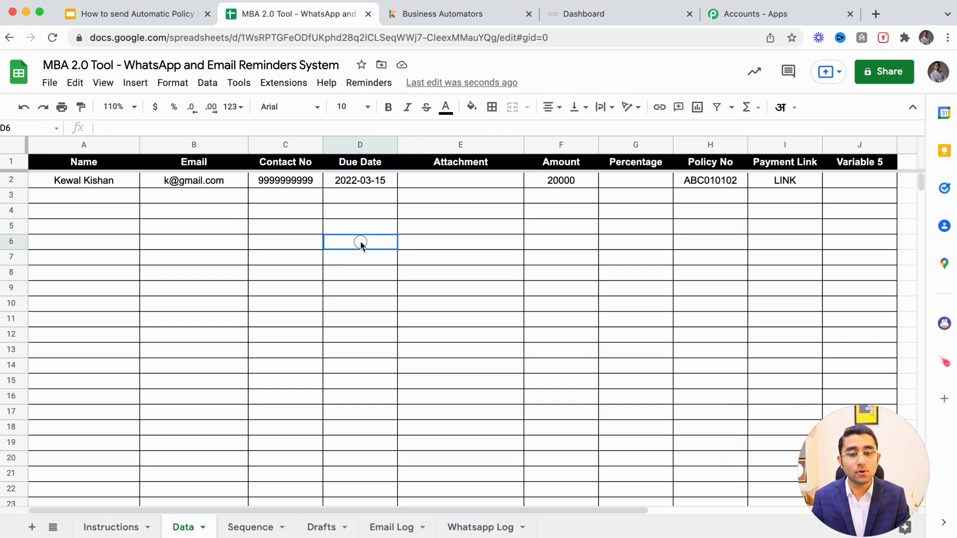
{"action": "left_click", "coordinate": [359, 274]}
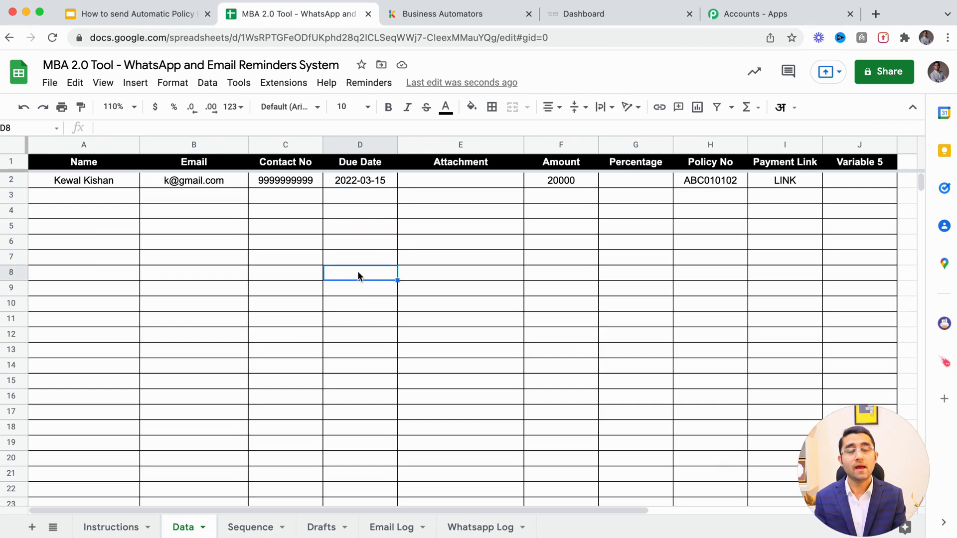
{"action": "left_click", "coordinate": [347, 183]}
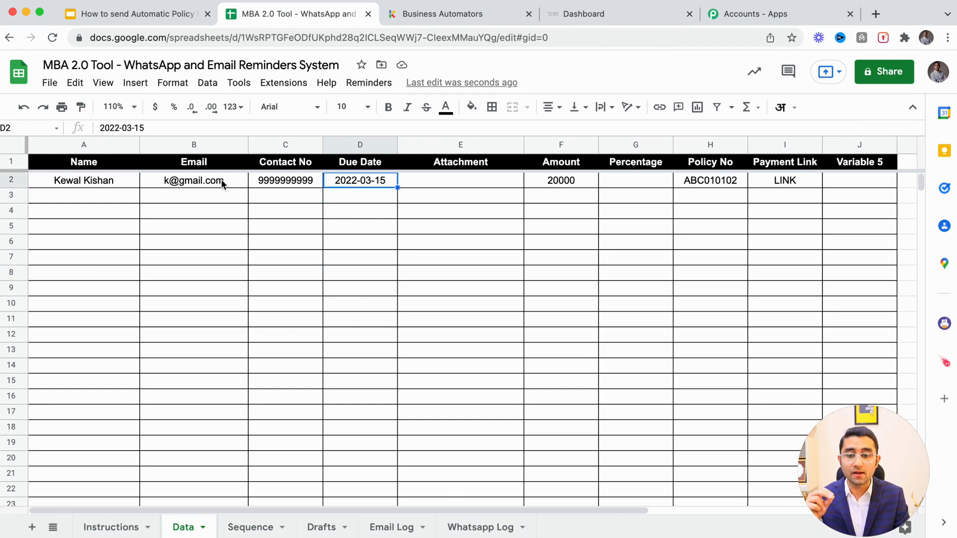
{"action": "left_click", "coordinate": [218, 182]}
{"action": "left_click", "coordinate": [244, 527]}
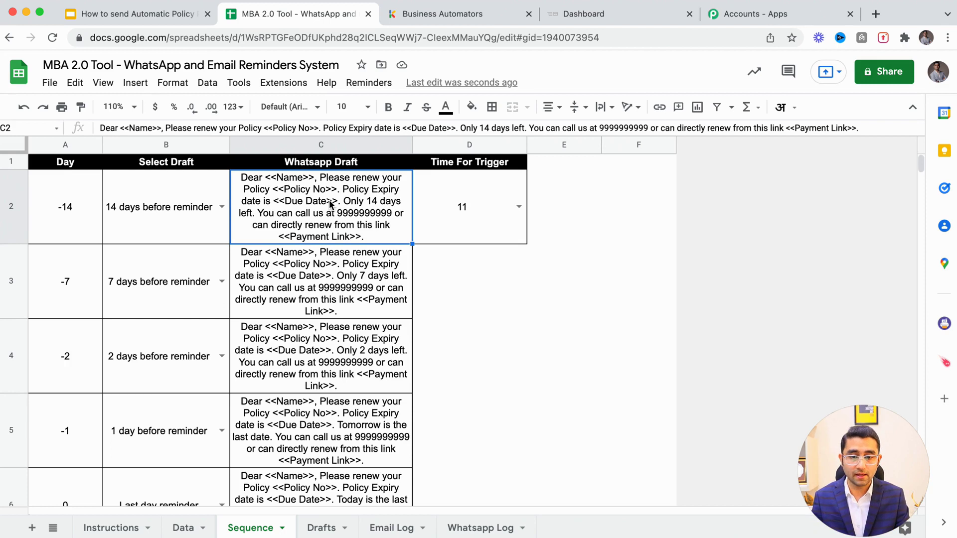
{"action": "left_click", "coordinate": [119, 106]}
{"action": "type", "text": "1"}
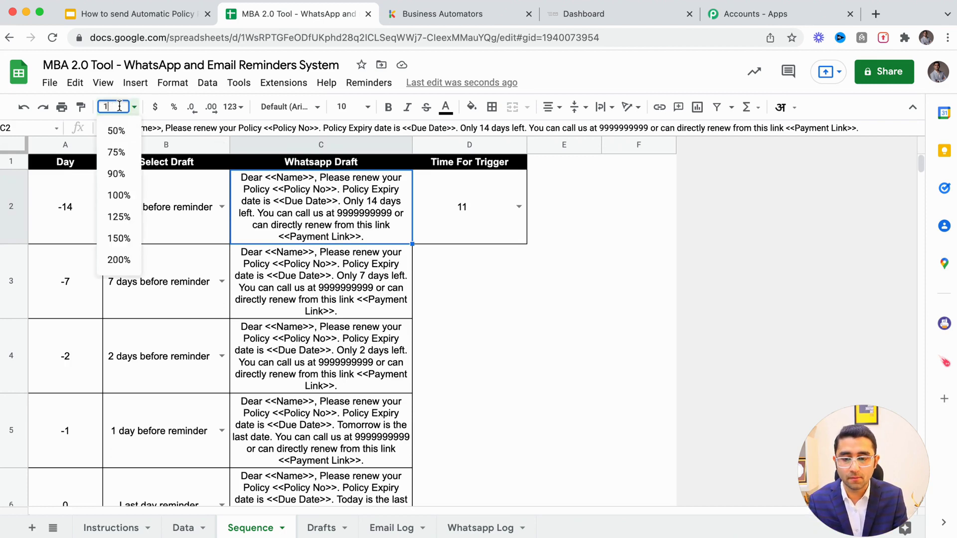
{"action": "type", "text": "20"}
{"action": "key", "text": "Return"}
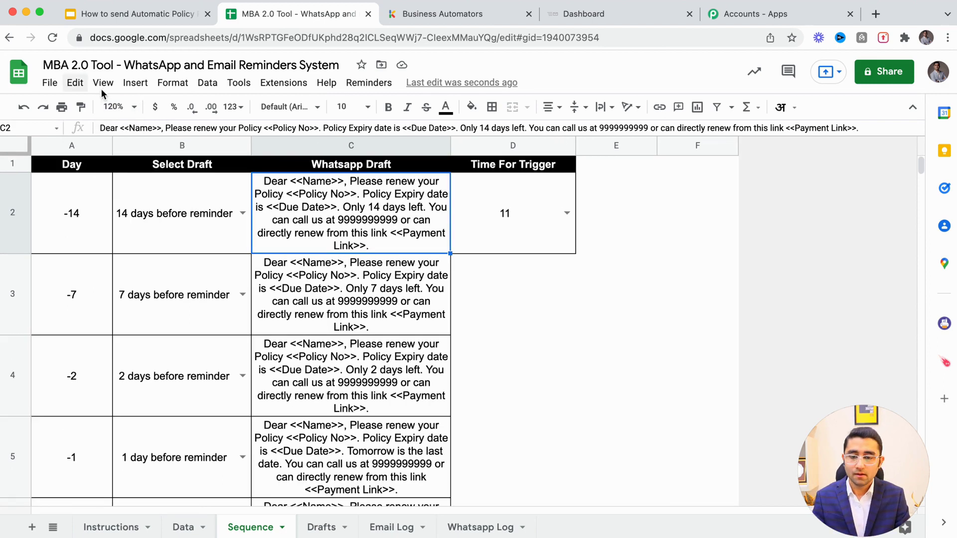
{"action": "left_click", "coordinate": [113, 106]}
{"action": "type", "text": "130"}
{"action": "key", "text": "Return"}
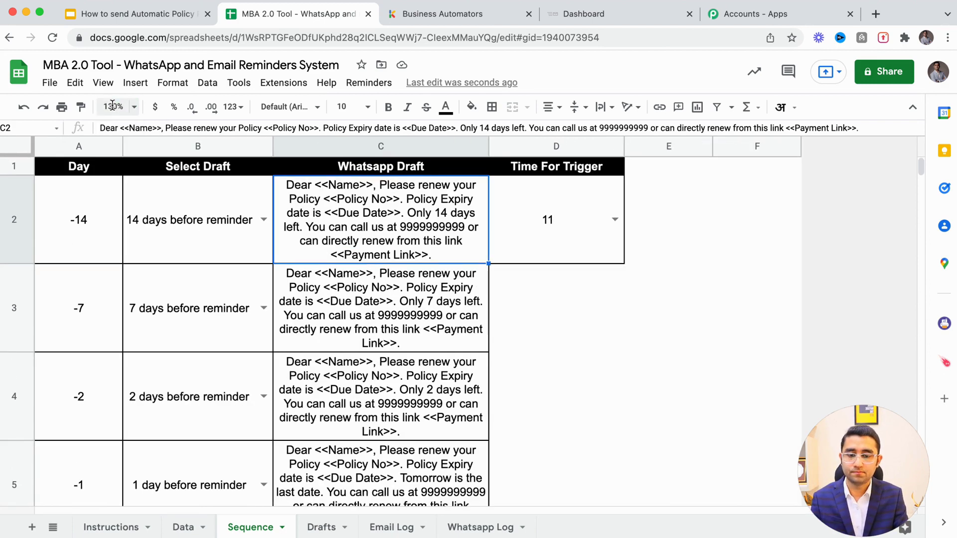
{"action": "double_click", "coordinate": [314, 185]}
{"action": "left_click_drag", "start_coordinate": [309, 183], "coordinate": [368, 184]}
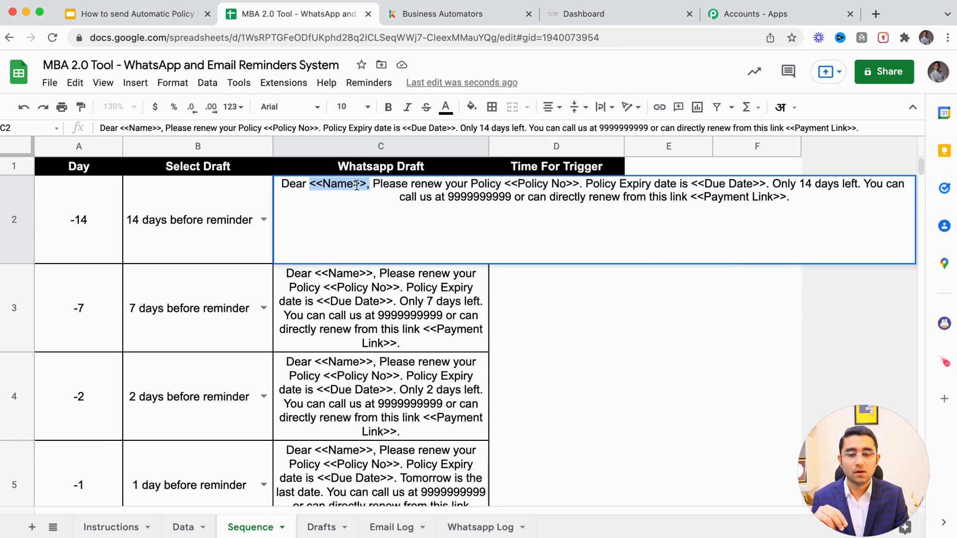
{"action": "left_click", "coordinate": [368, 185]}
{"action": "left_click", "coordinate": [218, 199]}
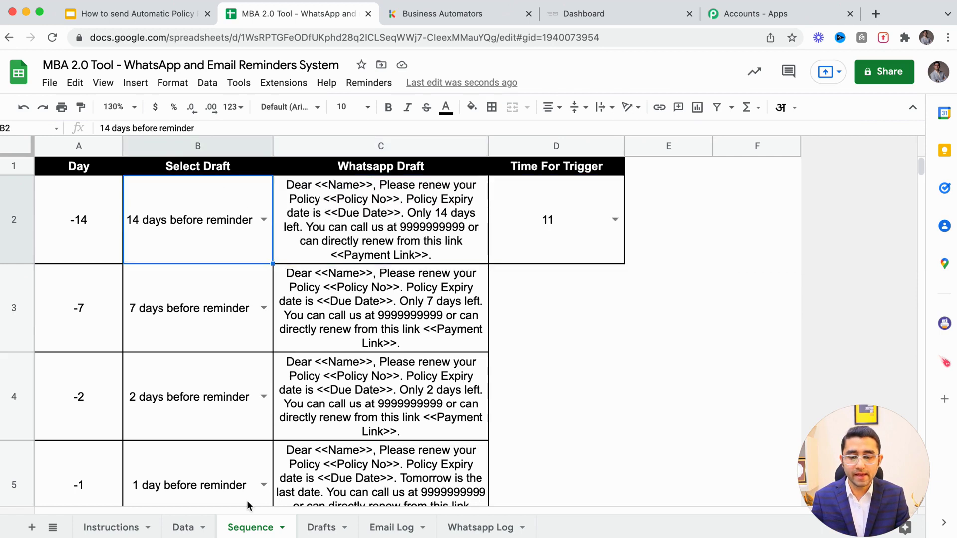
{"action": "left_click", "coordinate": [183, 527]}
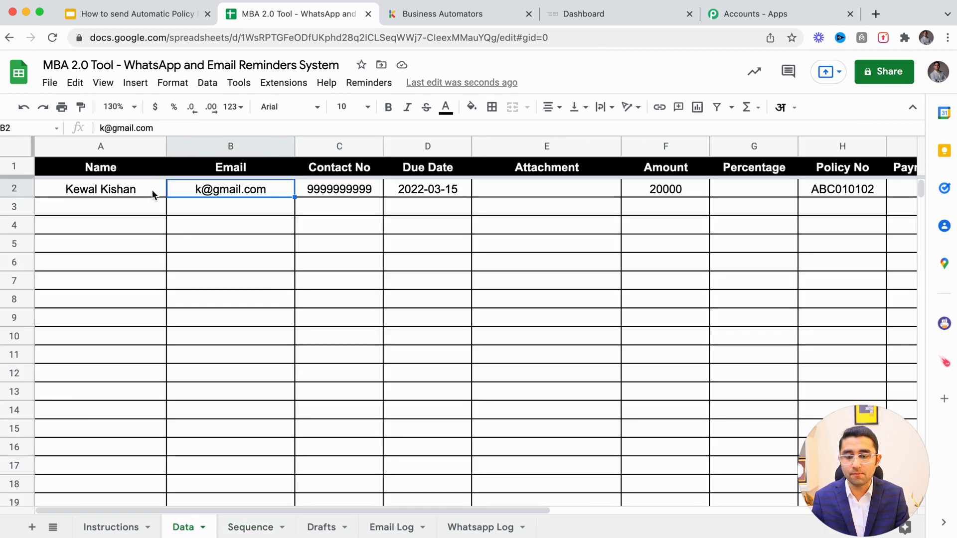
{"action": "left_click", "coordinate": [109, 146]}
{"action": "left_click", "coordinate": [101, 192]}
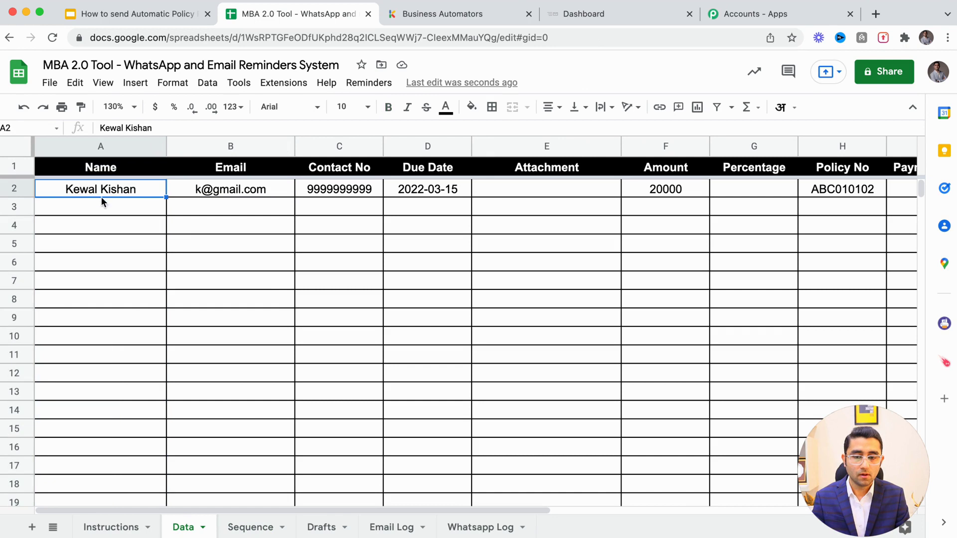
{"action": "left_click", "coordinate": [230, 224]}
{"action": "left_click", "coordinate": [251, 527]}
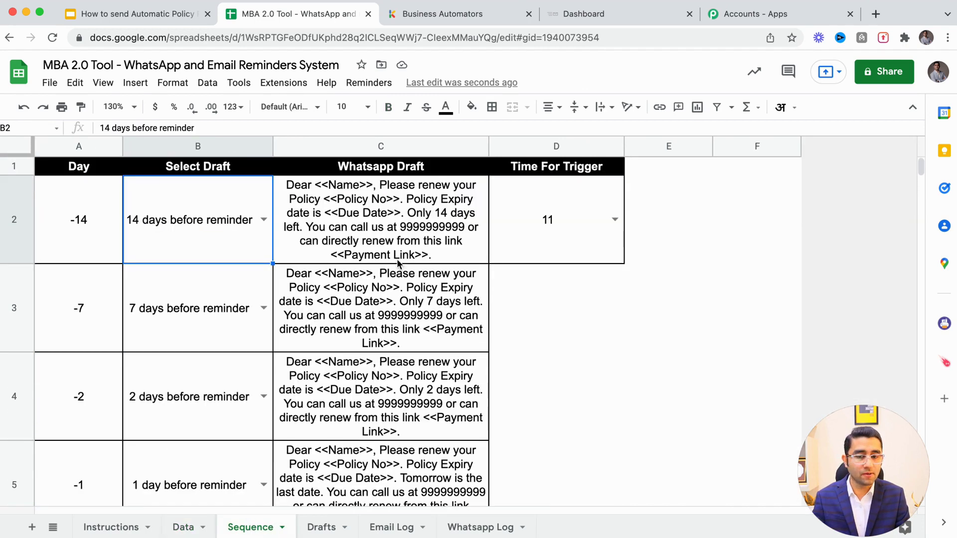
{"action": "left_click", "coordinate": [413, 213]}
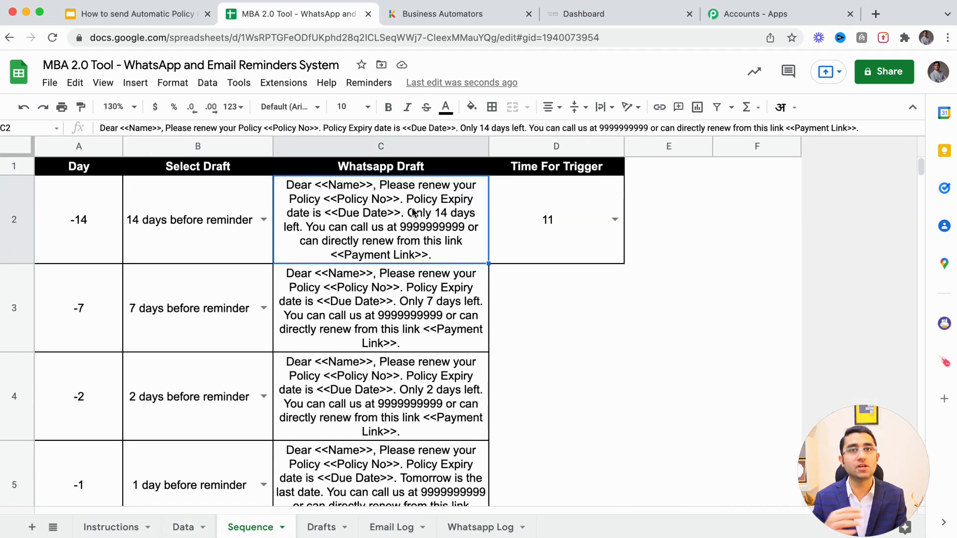
{"action": "double_click", "coordinate": [413, 213]}
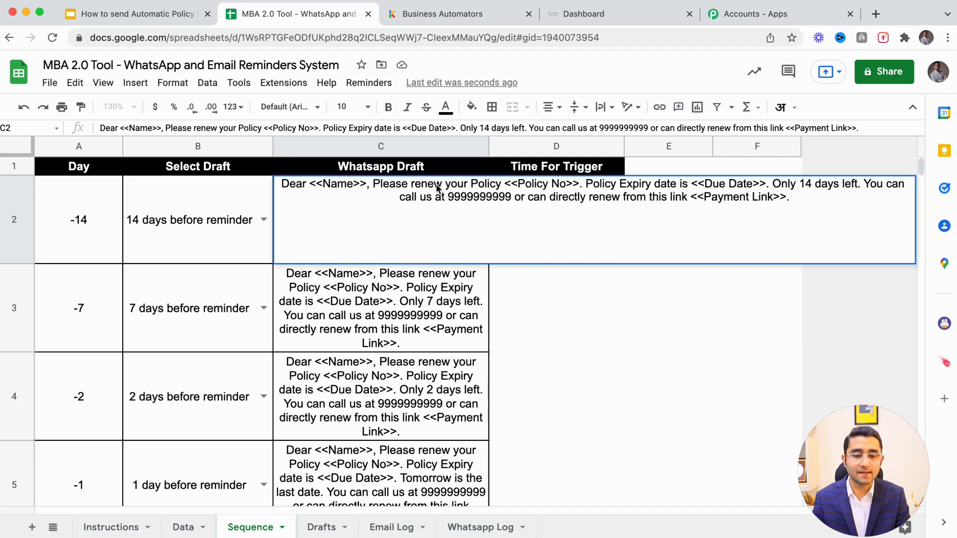
{"action": "left_click", "coordinate": [422, 185]}
{"action": "left_click", "coordinate": [471, 184]}
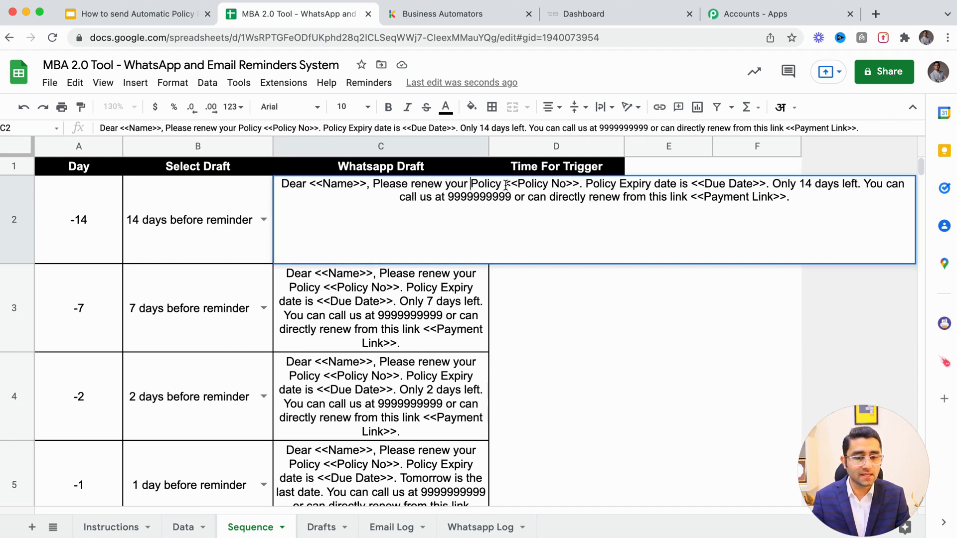
{"action": "left_click_drag", "start_coordinate": [505, 186], "coordinate": [581, 181]}
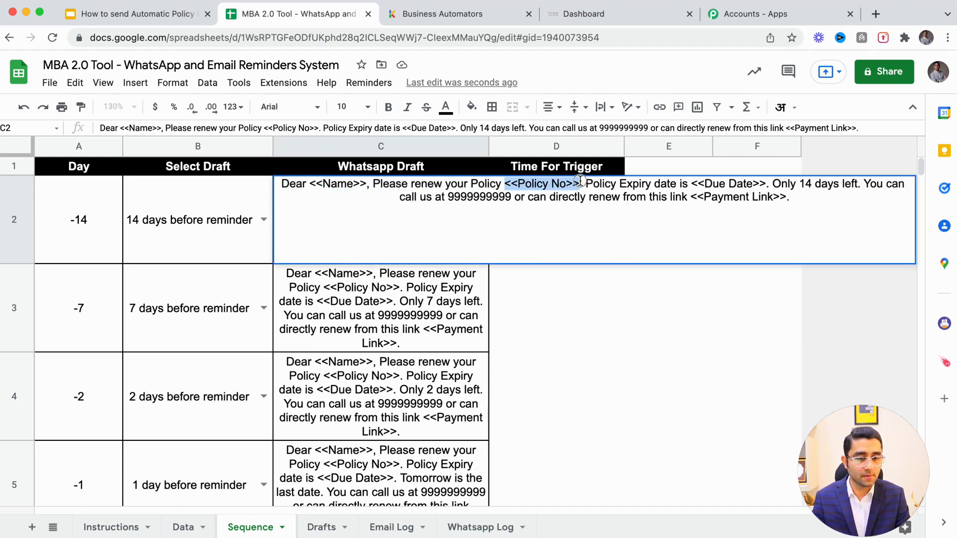
{"action": "left_click", "coordinate": [564, 186]}
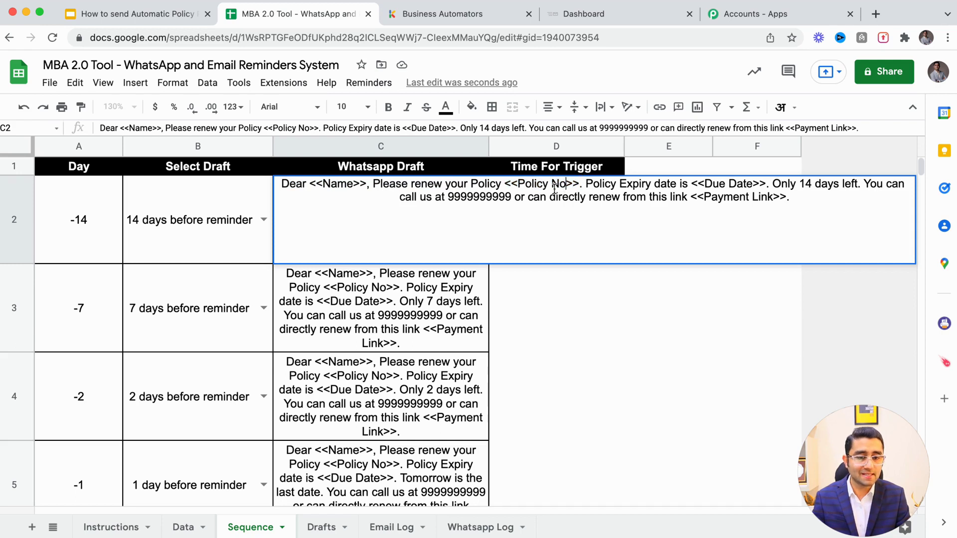
{"action": "left_click", "coordinate": [175, 527]}
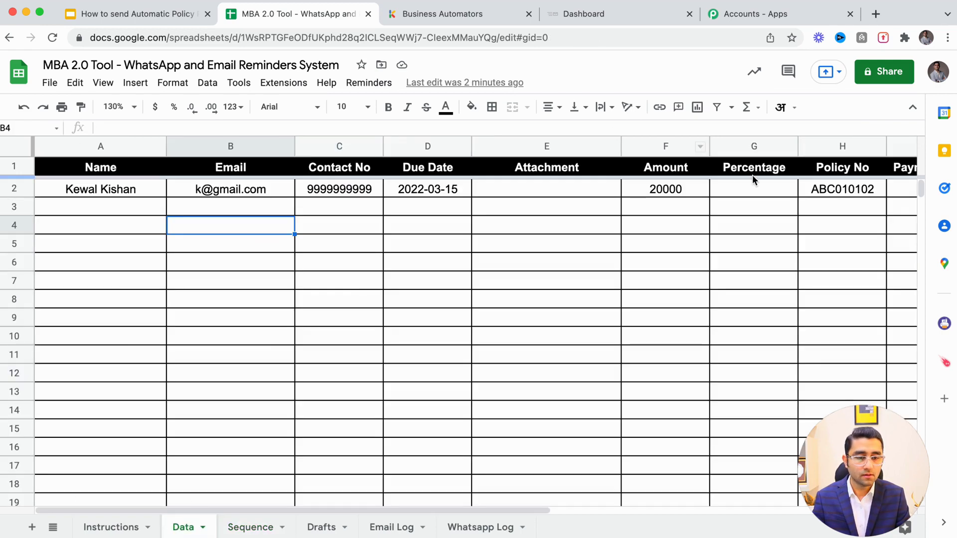
{"action": "left_click", "coordinate": [847, 147]}
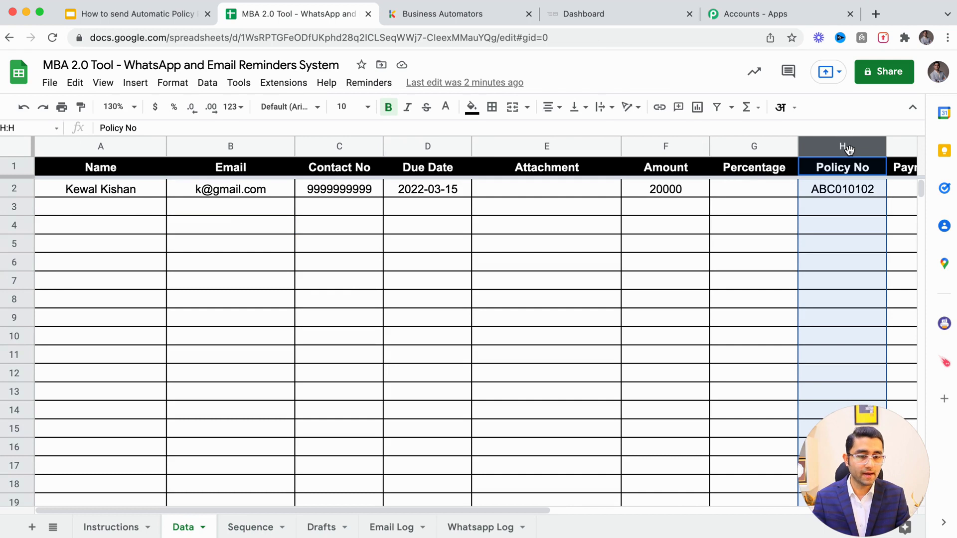
{"action": "left_click", "coordinate": [841, 192]}
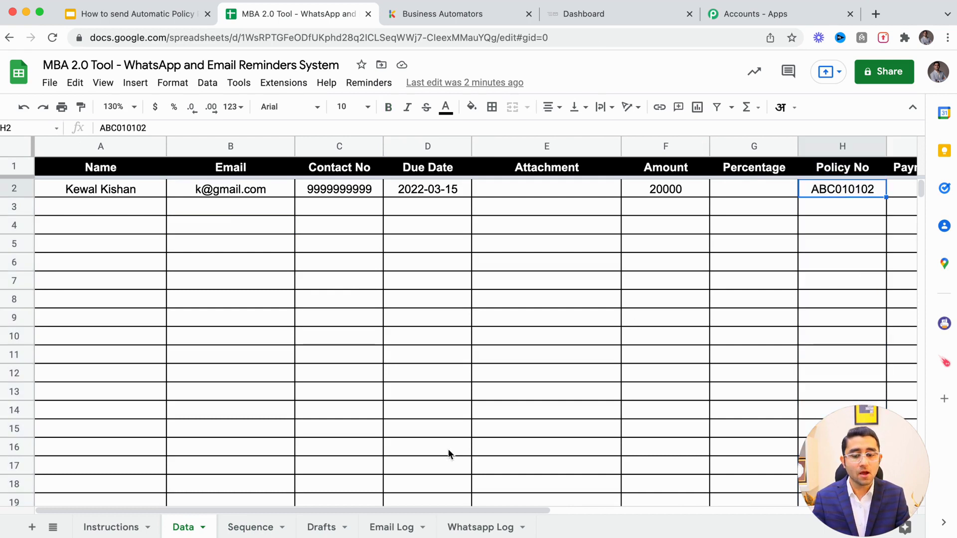
{"action": "left_click", "coordinate": [250, 527]}
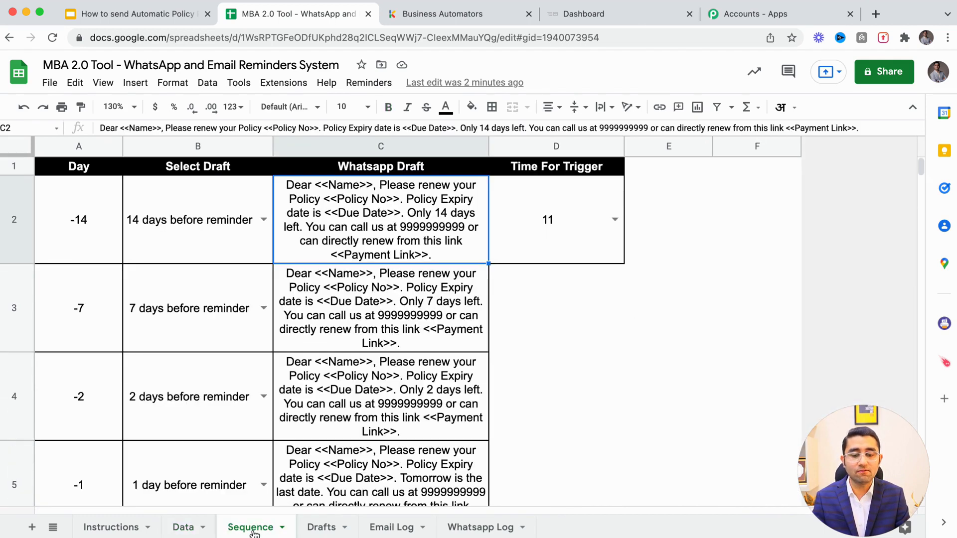
{"action": "double_click", "coordinate": [397, 212]}
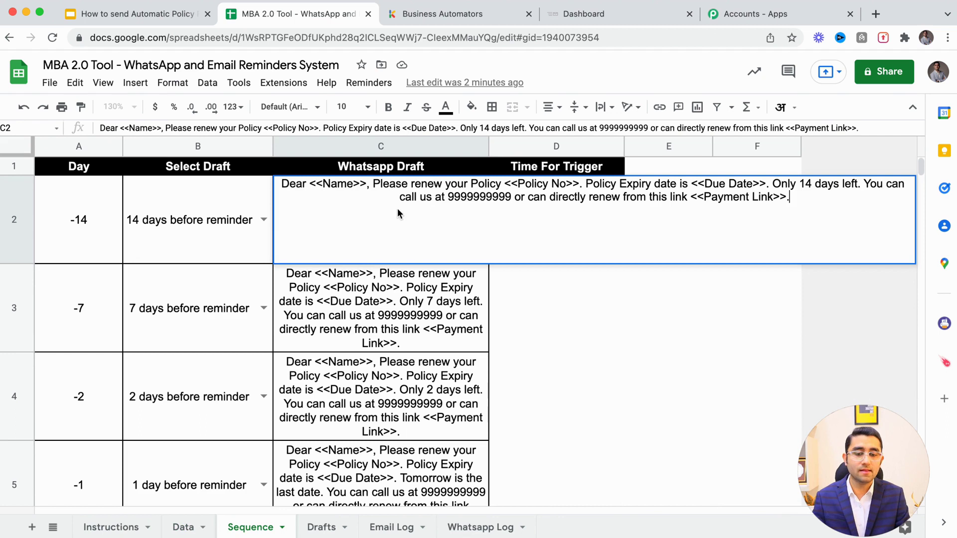
{"action": "left_click", "coordinate": [633, 183]}
{"action": "left_click_drag", "start_coordinate": [698, 184], "coordinate": [836, 184]}
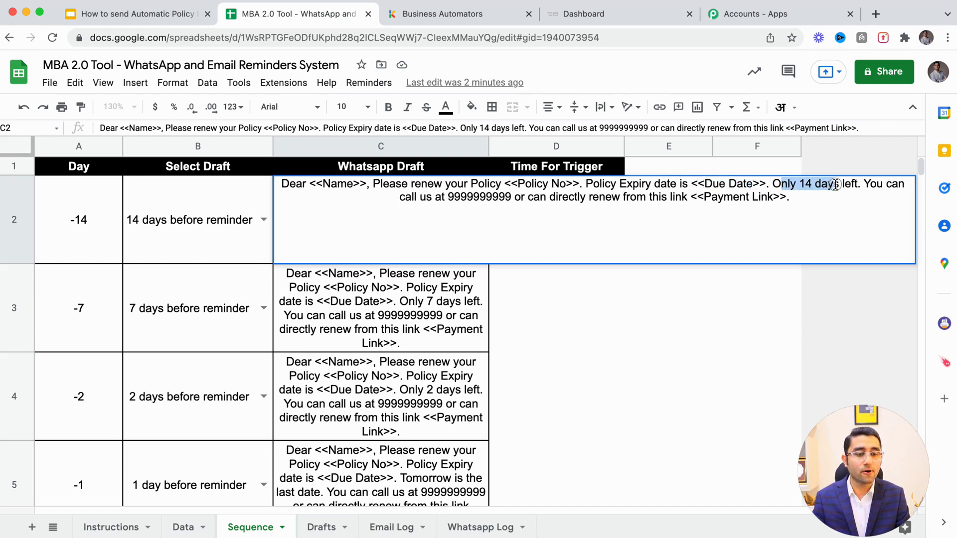
{"action": "left_click_drag", "start_coordinate": [442, 197], "coordinate": [487, 196]}
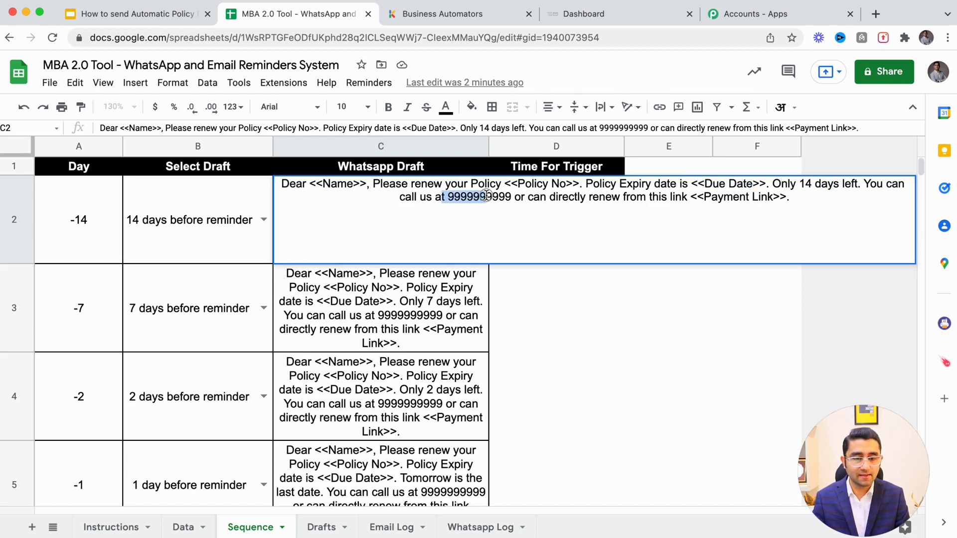
{"action": "left_click", "coordinate": [547, 196]}
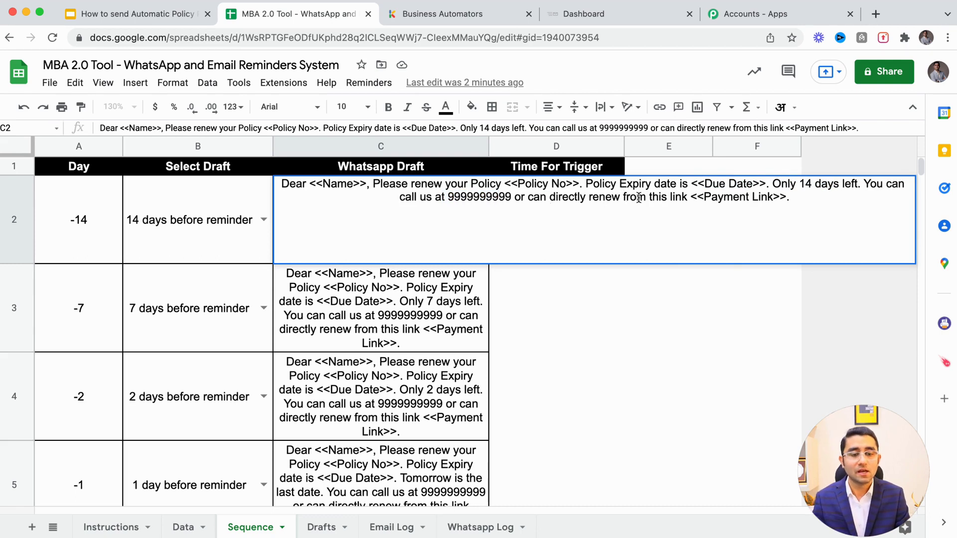
{"action": "left_click_drag", "start_coordinate": [637, 196], "coordinate": [779, 198]}
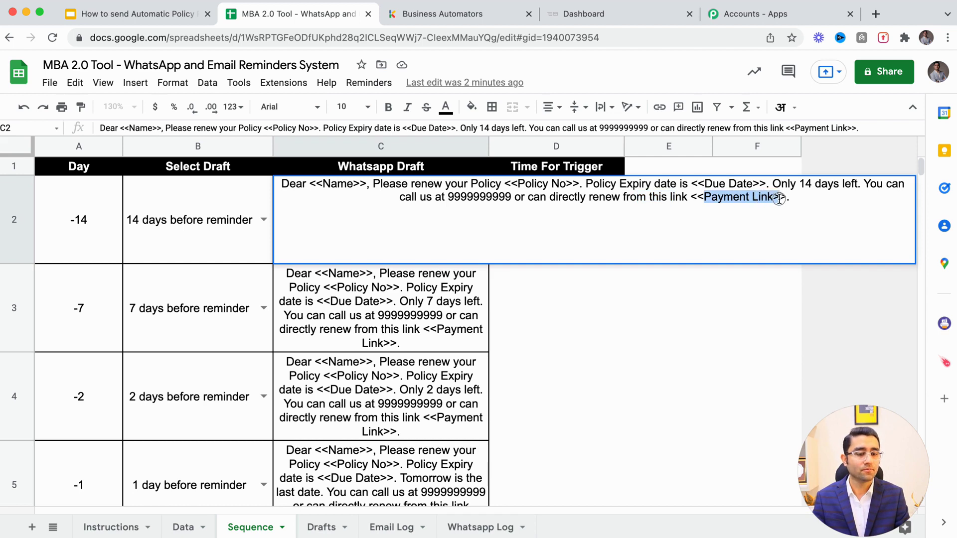
{"action": "left_click", "coordinate": [196, 231]}
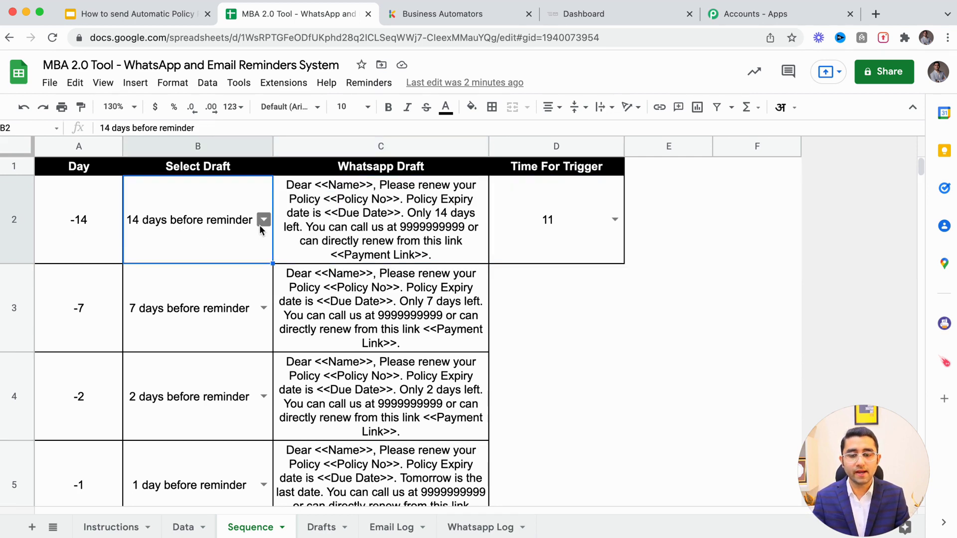
{"action": "left_click", "coordinate": [78, 222]}
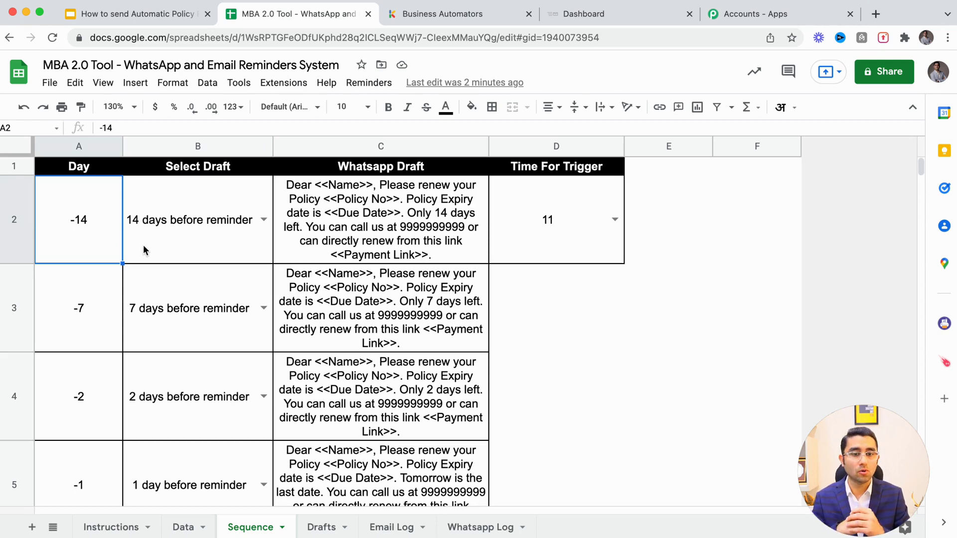
{"action": "left_click", "coordinate": [119, 104]}
Zoom the Sequence sheet to 110%
{"action": "type", "text": "11"}
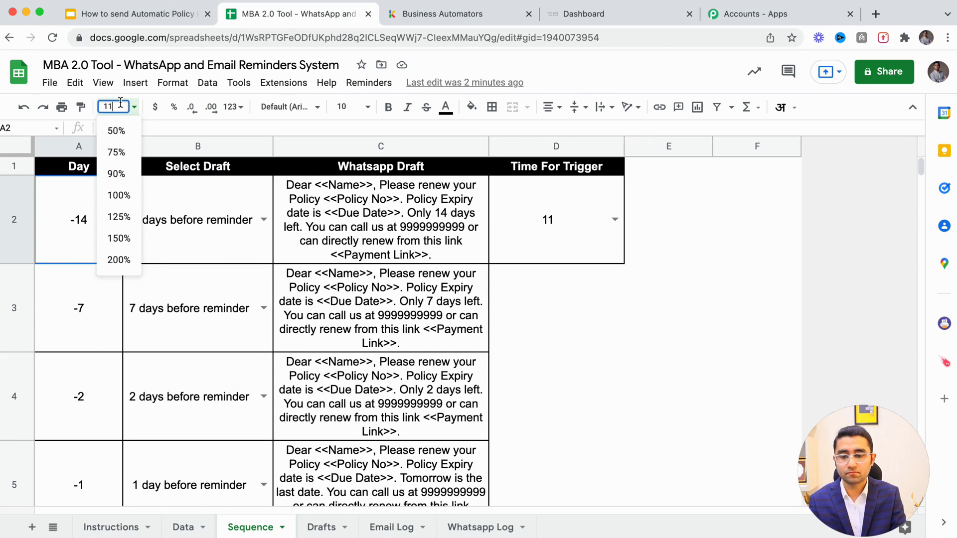
{"action": "type", "text": "0"}
{"action": "key", "text": "Return"}
{"action": "left_click", "coordinate": [458, 238]}
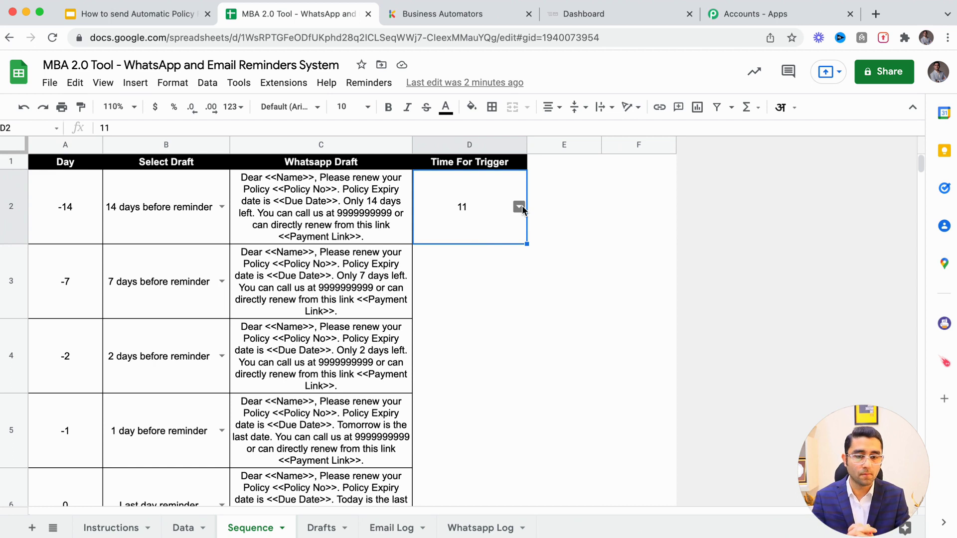
Change the A3 day offset to -9, then restore it to -7
{"action": "left_click", "coordinate": [63, 296]}
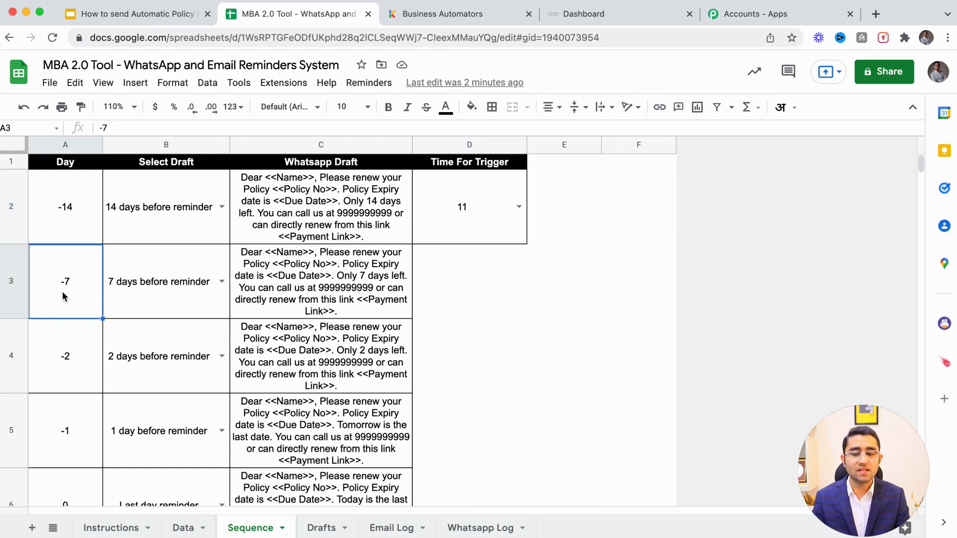
{"action": "double_click", "coordinate": [62, 294]}
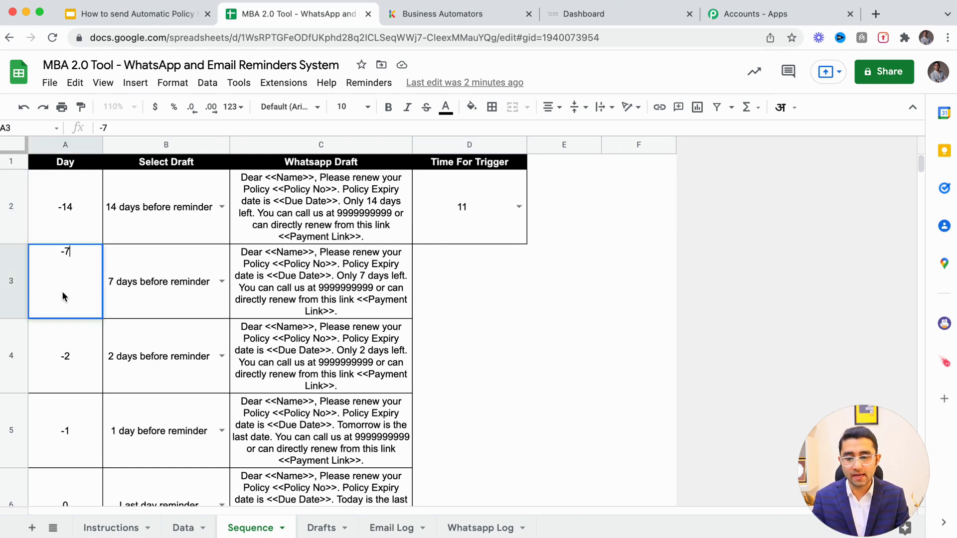
{"action": "key", "text": "BackSpace"}
{"action": "type", "text": "9"}
{"action": "key", "text": "Return"}
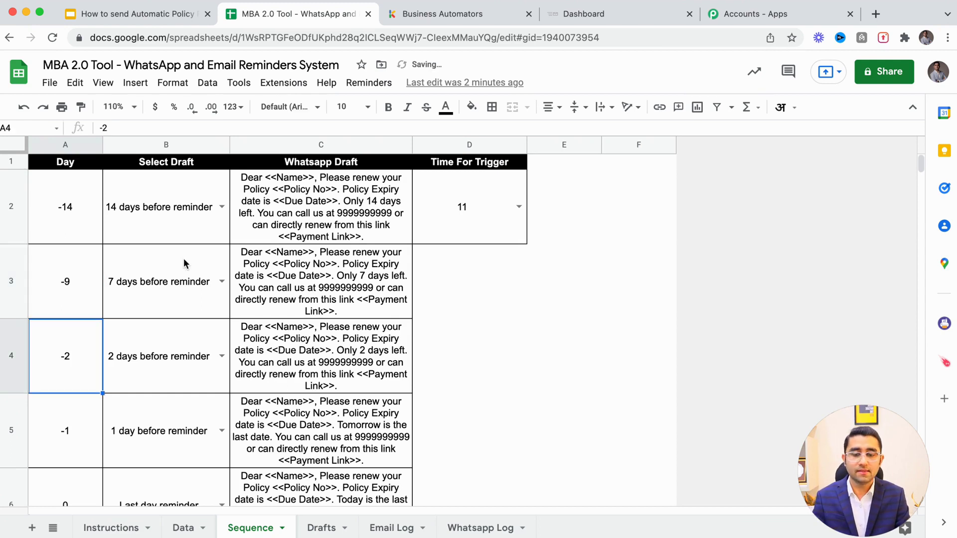
{"action": "left_click", "coordinate": [242, 271]}
{"action": "double_click", "coordinate": [94, 286]}
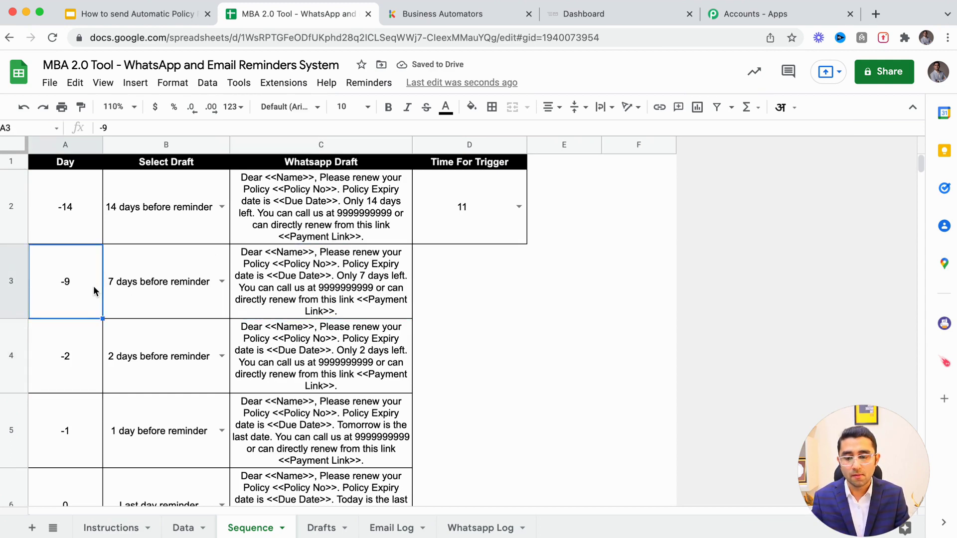
{"action": "key", "text": "BackSpace"}
{"action": "type", "text": "7"}
{"action": "key", "text": "Return"}
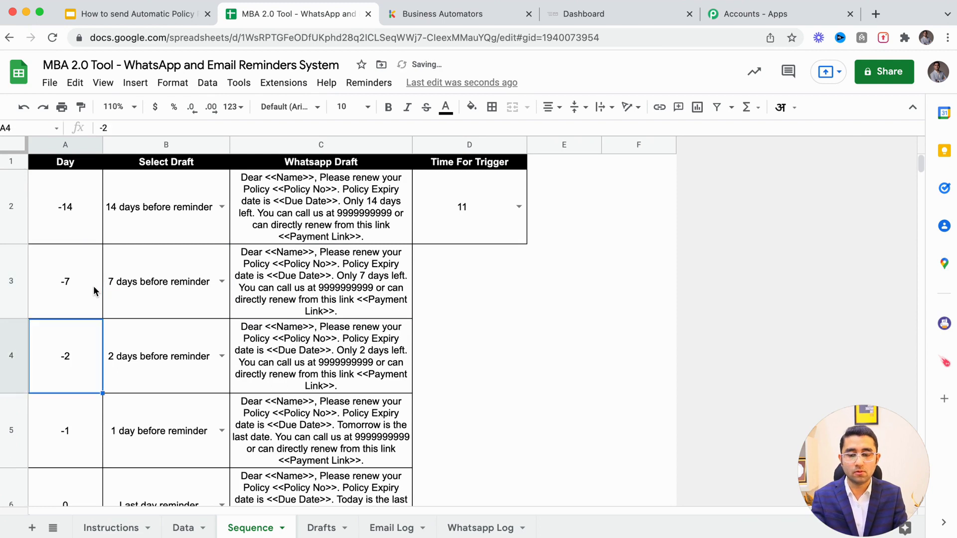
{"action": "left_click", "coordinate": [54, 272]}
Inspect the 7-day and 2-day WhatsApp drafts in C3 and C4 without changing them
{"action": "left_click", "coordinate": [182, 280]}
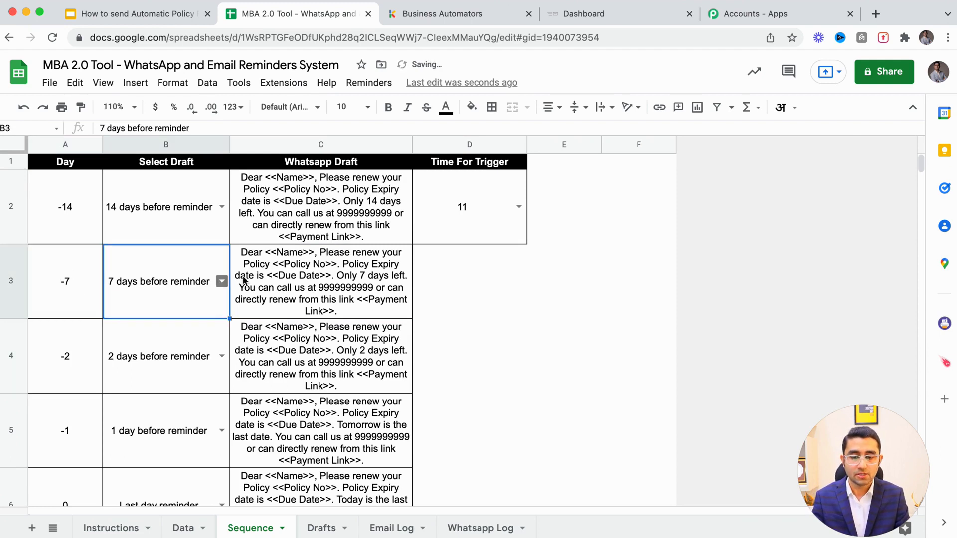
{"action": "left_click", "coordinate": [333, 283]}
{"action": "left_click", "coordinate": [313, 207]}
{"action": "double_click", "coordinate": [327, 281]}
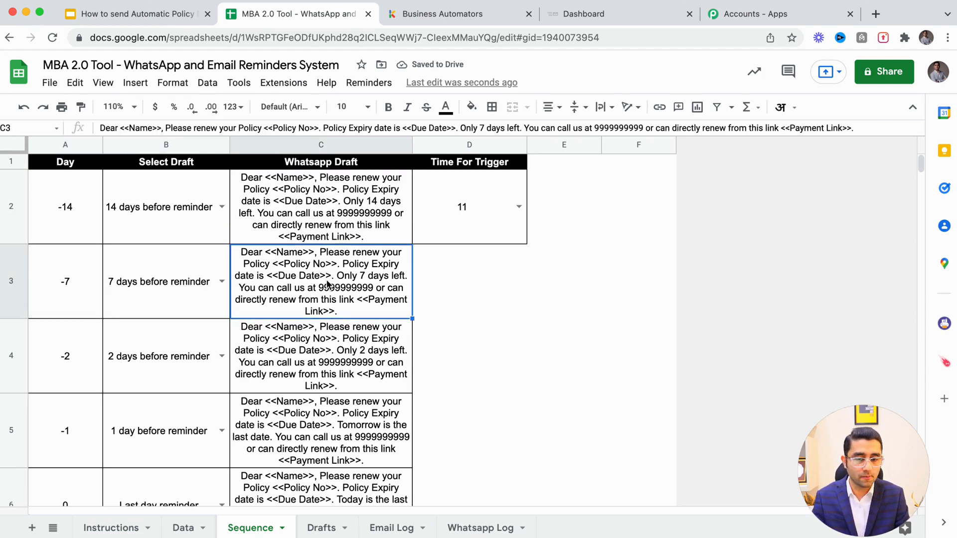
{"action": "left_click_drag", "start_coordinate": [698, 252], "coordinate": [690, 251]}
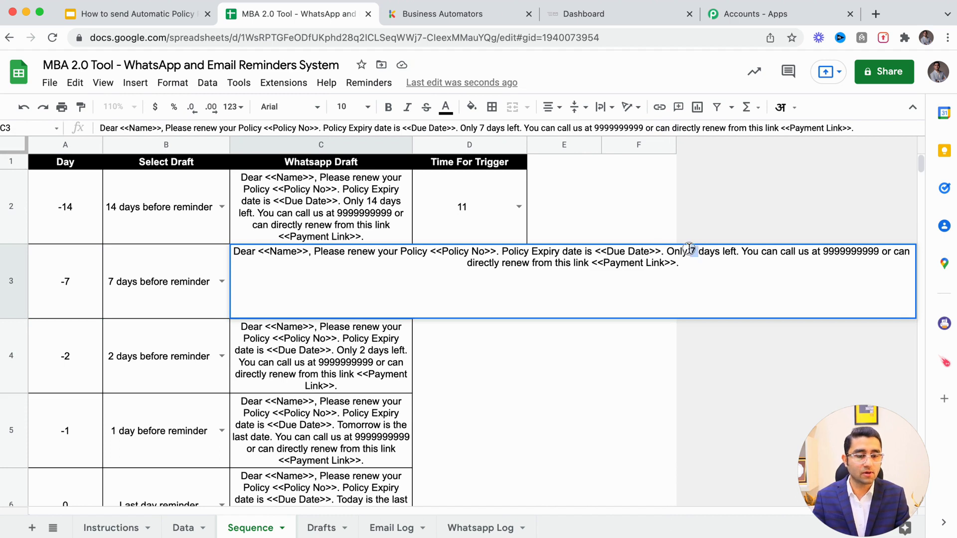
{"action": "left_click", "coordinate": [321, 356]}
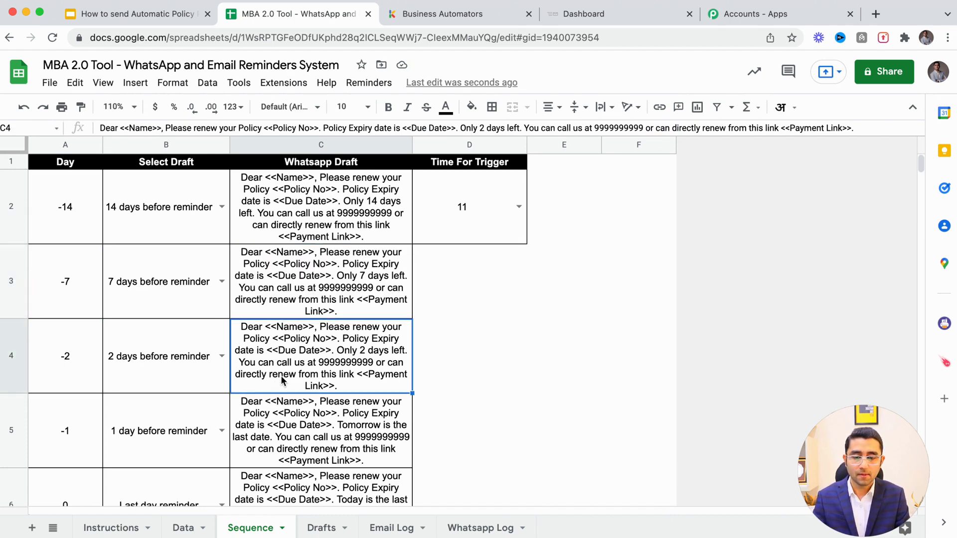
{"action": "left_click", "coordinate": [190, 355]}
{"action": "double_click", "coordinate": [347, 334]}
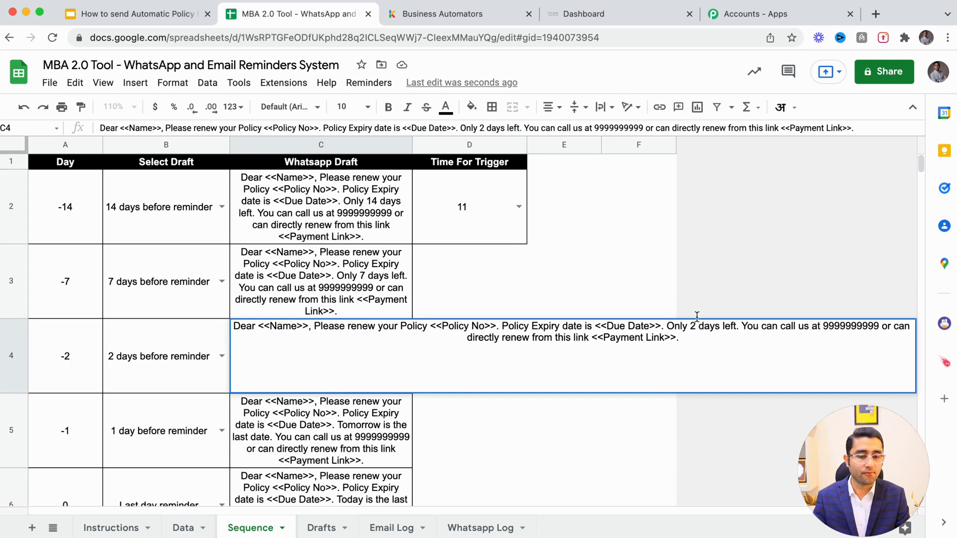
{"action": "left_click_drag", "start_coordinate": [689, 327], "coordinate": [701, 326]}
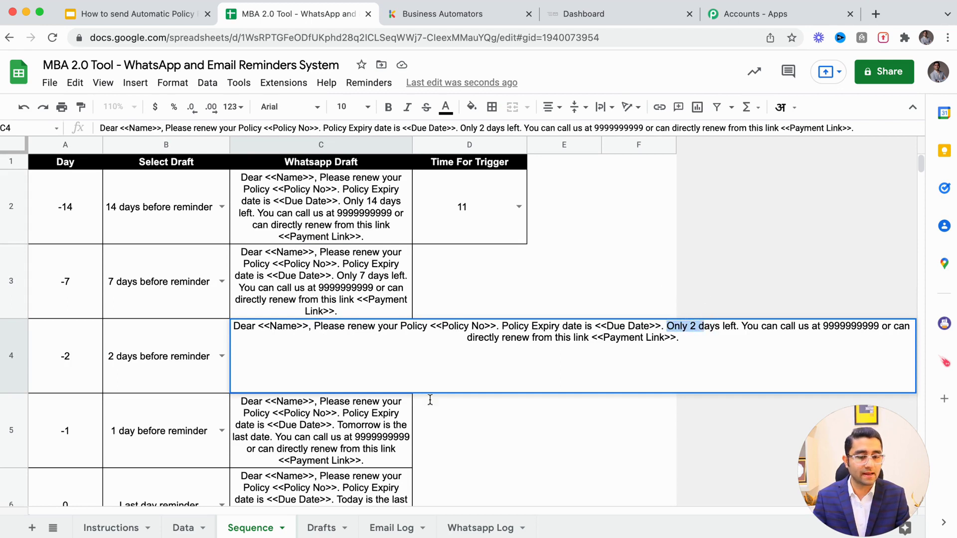
{"action": "left_click", "coordinate": [333, 461]}
Read the 1 day before and Last day reminder drafts, then switch to the Data sheet
{"action": "scroll", "coordinate": [333, 461], "scroll_direction": "down", "scroll_amount": 2}
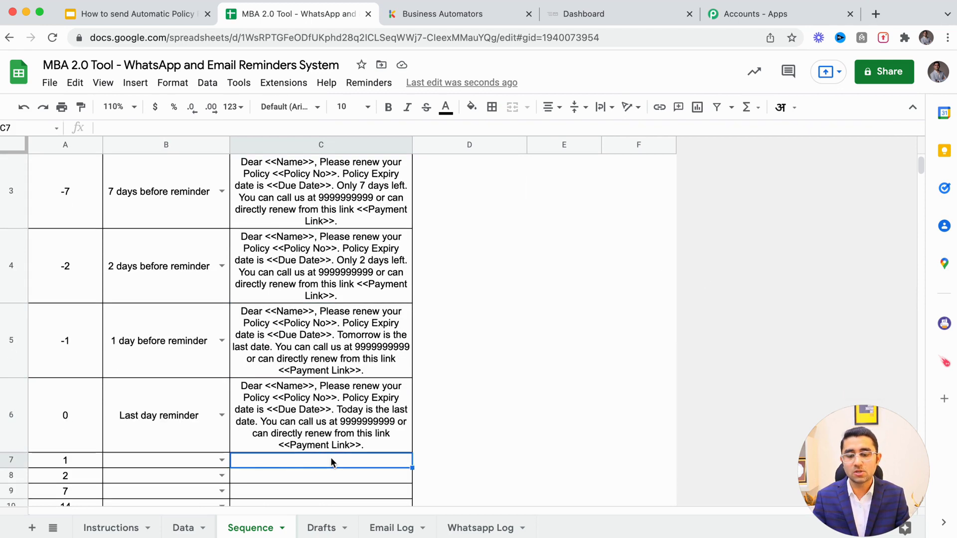
{"action": "double_click", "coordinate": [332, 329]}
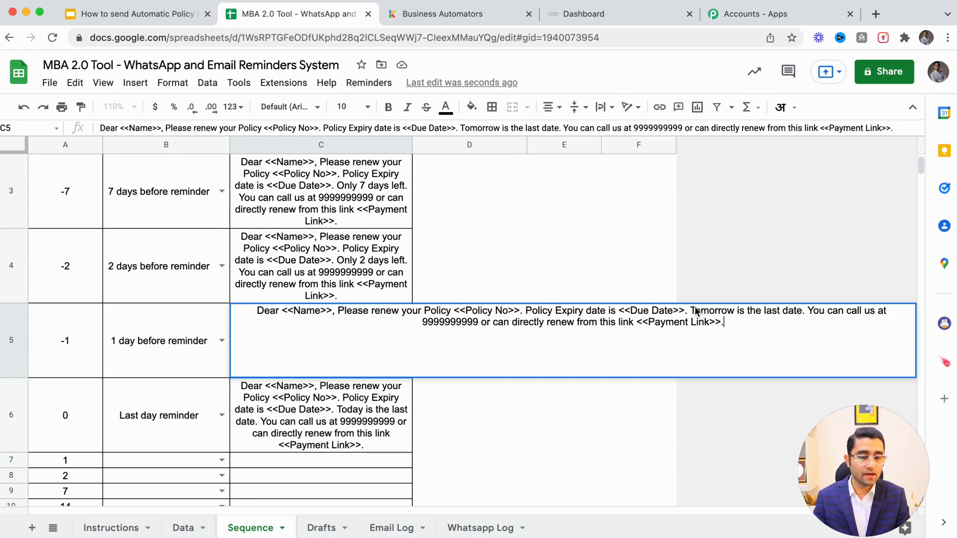
{"action": "left_click_drag", "start_coordinate": [689, 310], "coordinate": [807, 311]}
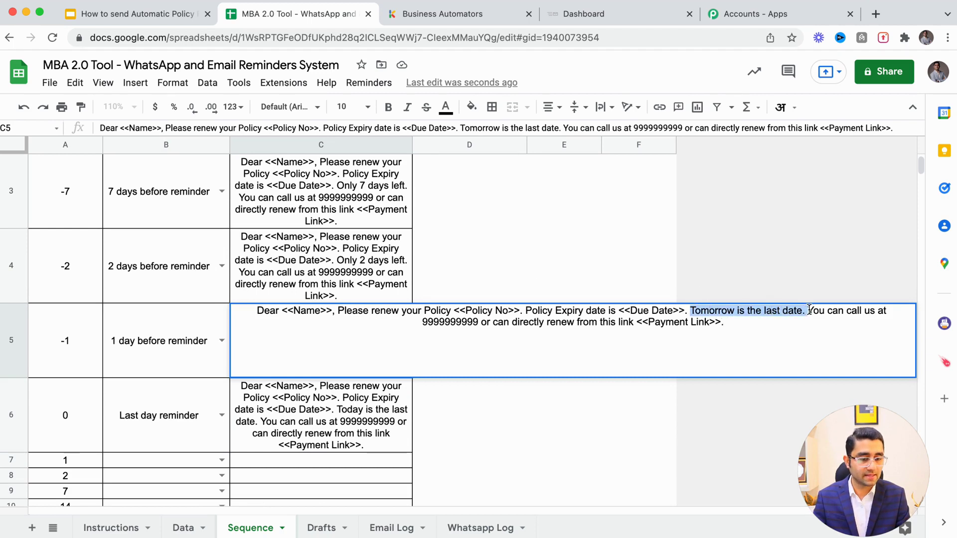
{"action": "double_click", "coordinate": [295, 406]}
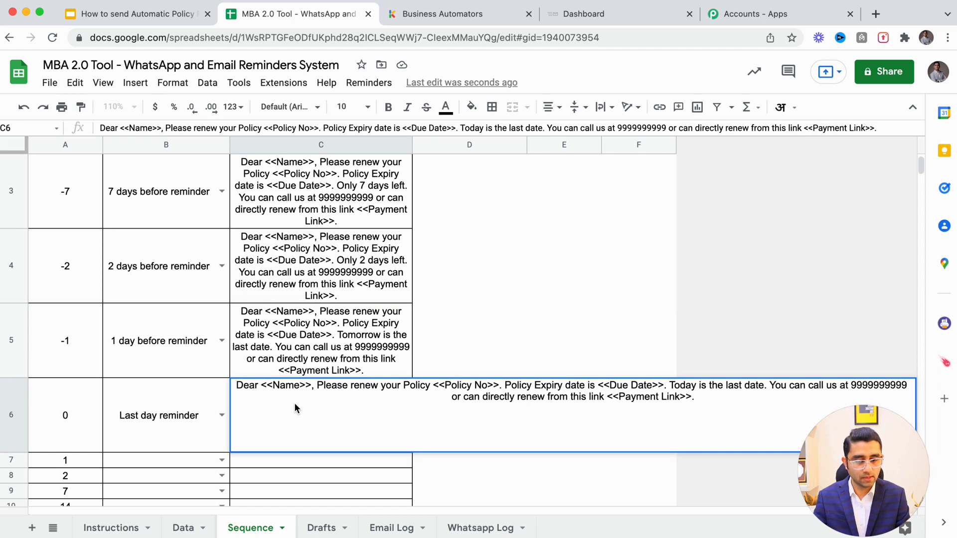
{"action": "left_click", "coordinate": [46, 410]}
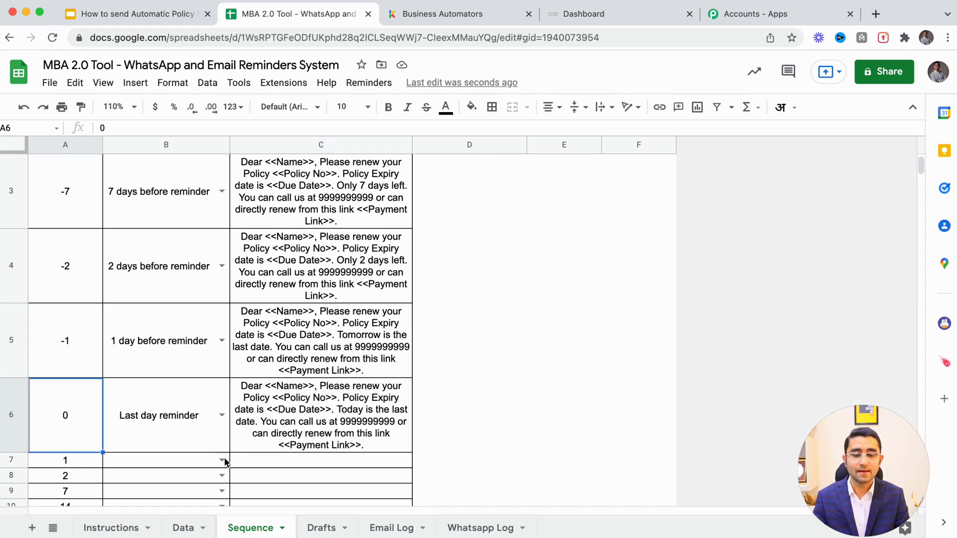
{"action": "left_click", "coordinate": [184, 527]}
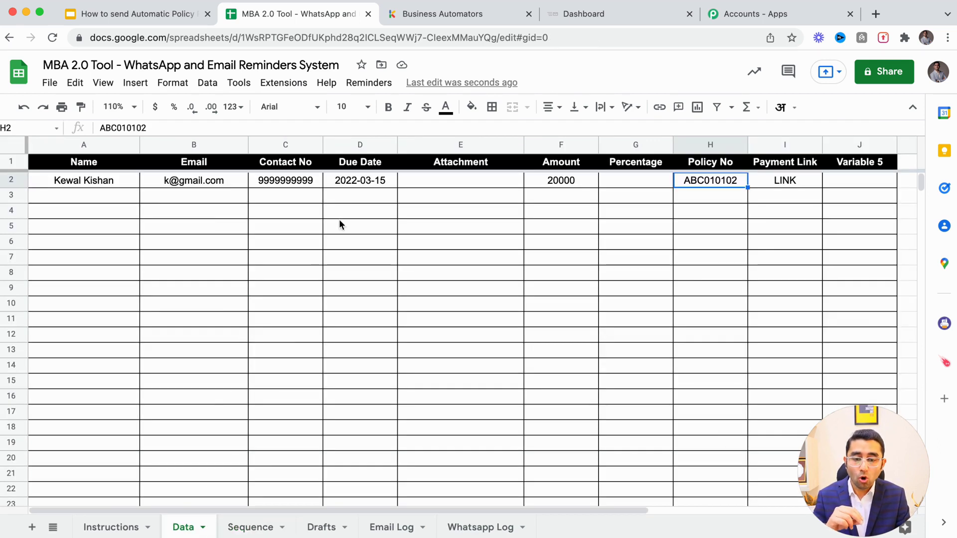
Check the 2022-03-15 due date, then review the Sequence Day offsets -7 and -2
{"action": "left_click", "coordinate": [347, 184]}
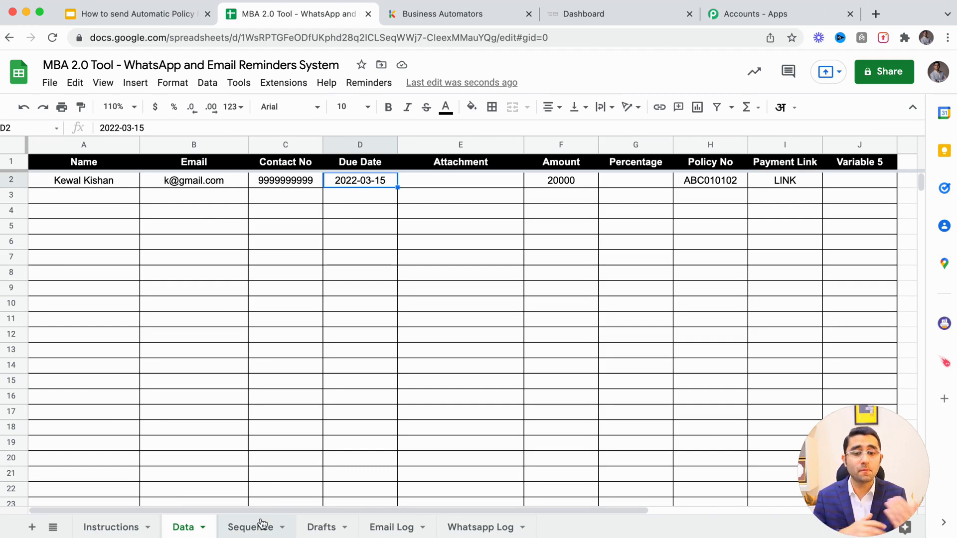
{"action": "scroll", "coordinate": [366, 380], "scroll_direction": "right", "scroll_amount": 4}
{"action": "scroll", "coordinate": [364, 394], "scroll_direction": "left", "scroll_amount": 4}
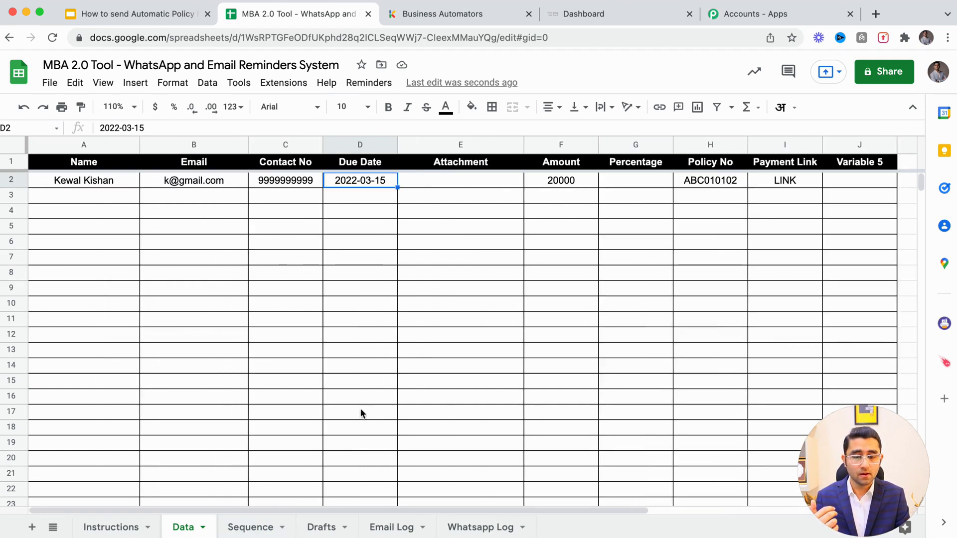
{"action": "left_click", "coordinate": [251, 529]}
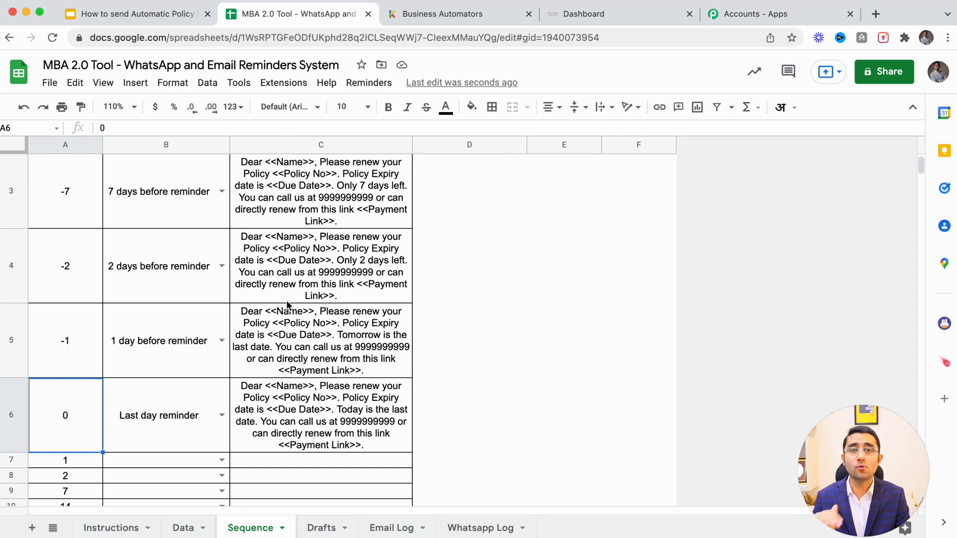
{"action": "scroll", "coordinate": [287, 312], "scroll_direction": "up", "scroll_amount": 3}
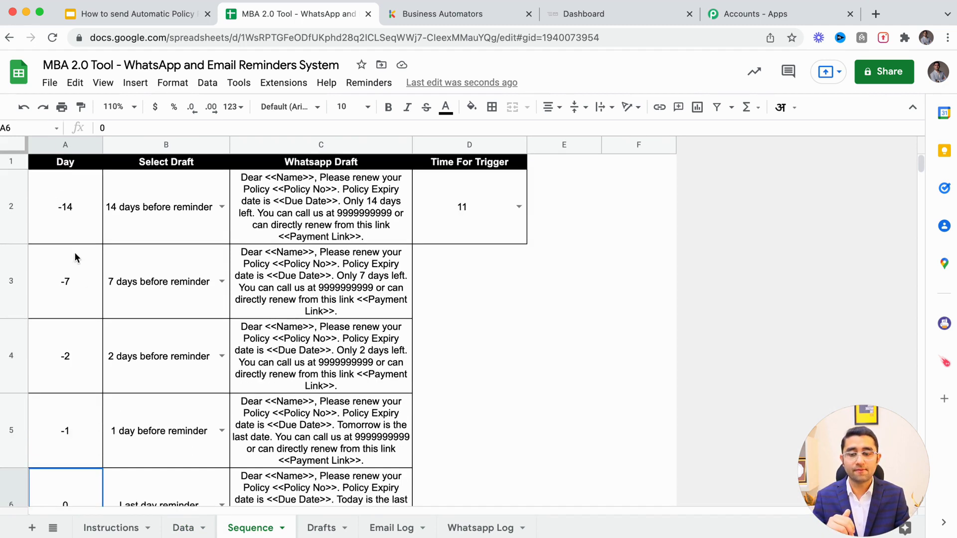
{"action": "left_click", "coordinate": [87, 281]}
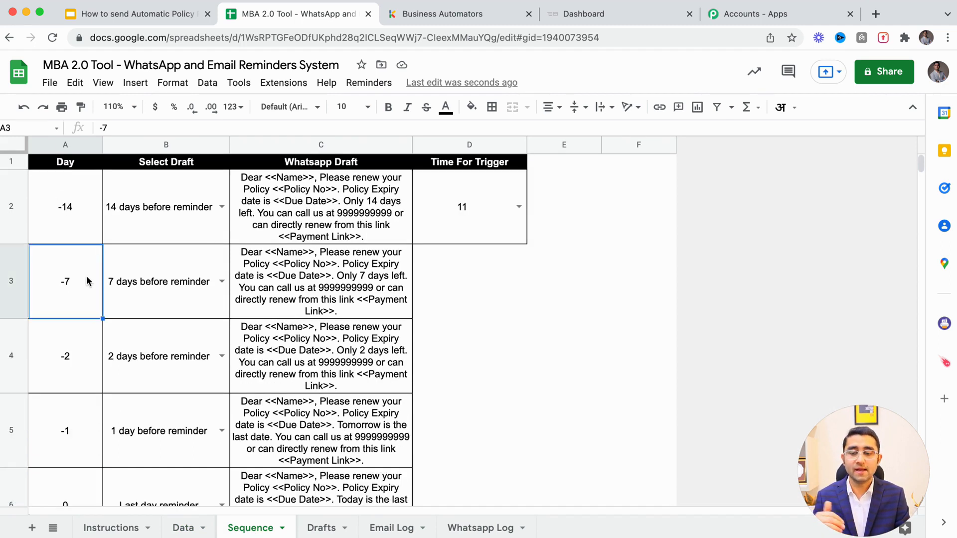
{"action": "left_click", "coordinate": [63, 334]}
{"action": "left_click", "coordinate": [59, 281]}
{"action": "left_click", "coordinate": [73, 356]}
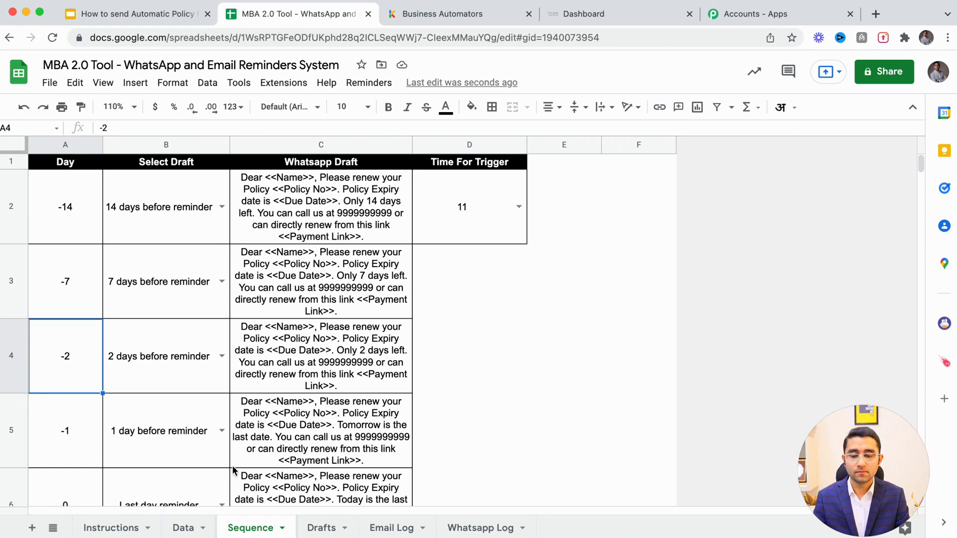
{"action": "scroll", "coordinate": [270, 435], "scroll_direction": "down", "scroll_amount": 1}
{"action": "scroll", "coordinate": [269, 435], "scroll_direction": "up", "scroll_amount": 1}
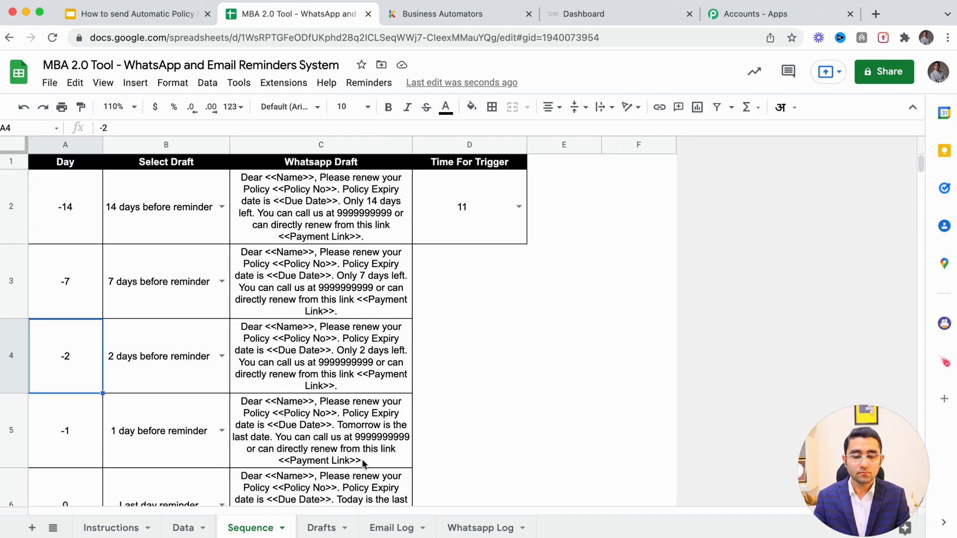
On the Drafts sheet, set Send Mail to Yes and keep Send Whatsapp at Yes
{"action": "left_click", "coordinate": [386, 531]}
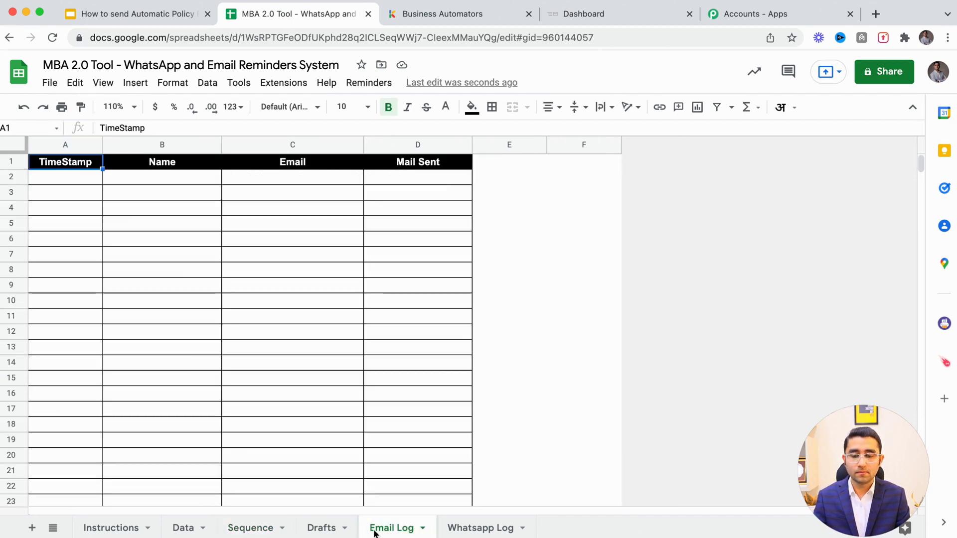
{"action": "left_click", "coordinate": [321, 527]}
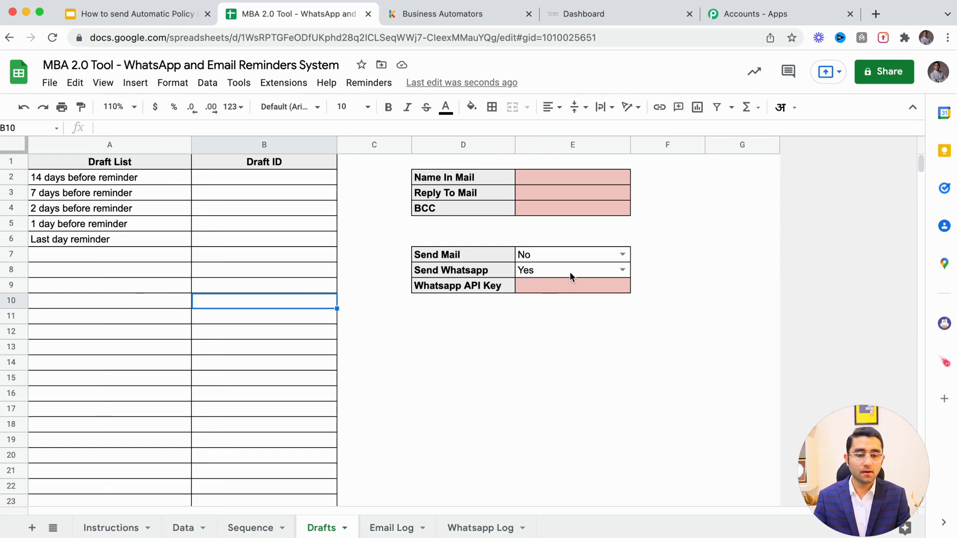
{"action": "left_click", "coordinate": [621, 256]}
{"action": "left_click", "coordinate": [587, 270]}
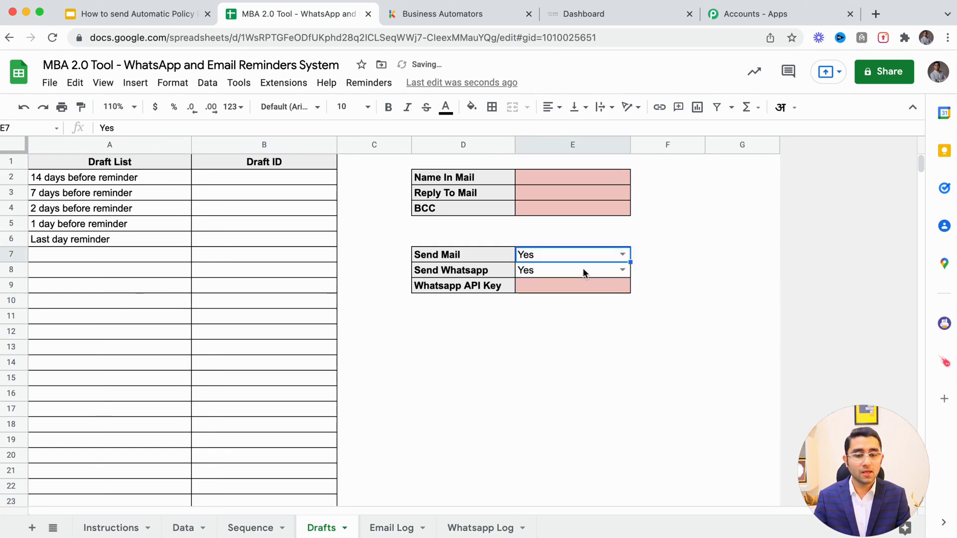
{"action": "left_click", "coordinate": [623, 271]}
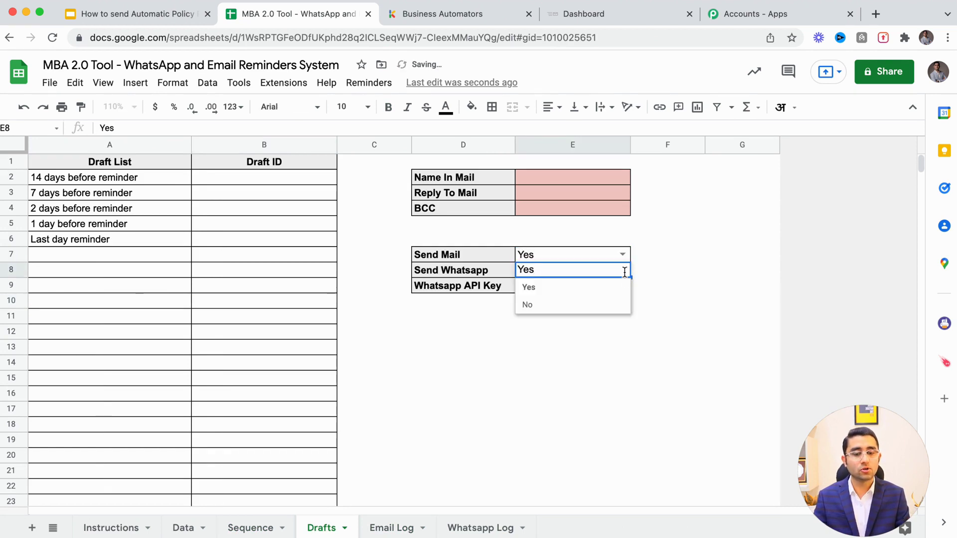
{"action": "left_click", "coordinate": [572, 288]}
{"action": "left_click", "coordinate": [537, 288]}
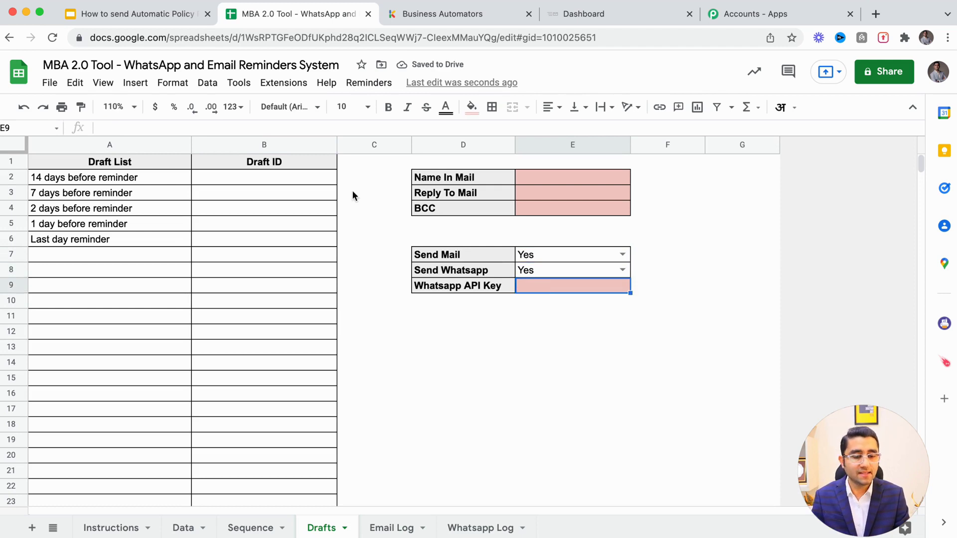
{"action": "left_click", "coordinate": [117, 106]}
Zoom the Drafts sheet to 120% and switch to the WhatsApp API dashboard tab
{"action": "type", "text": "11"}
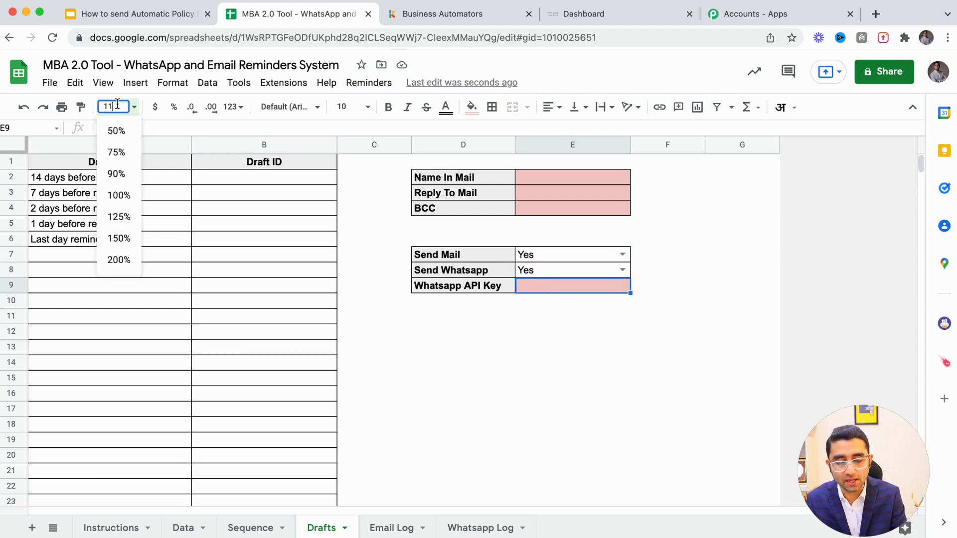
{"action": "key", "text": "Return"}
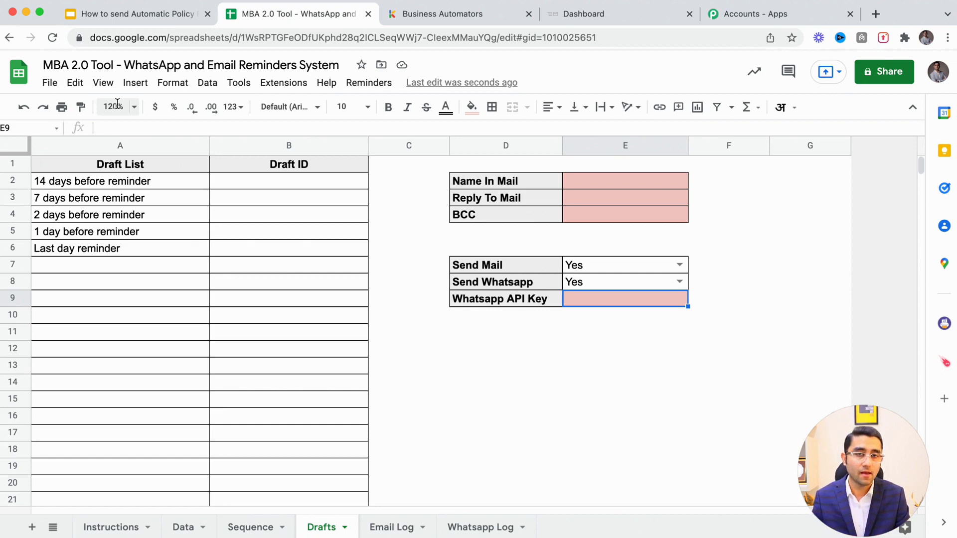
{"action": "left_click", "coordinate": [626, 14]}
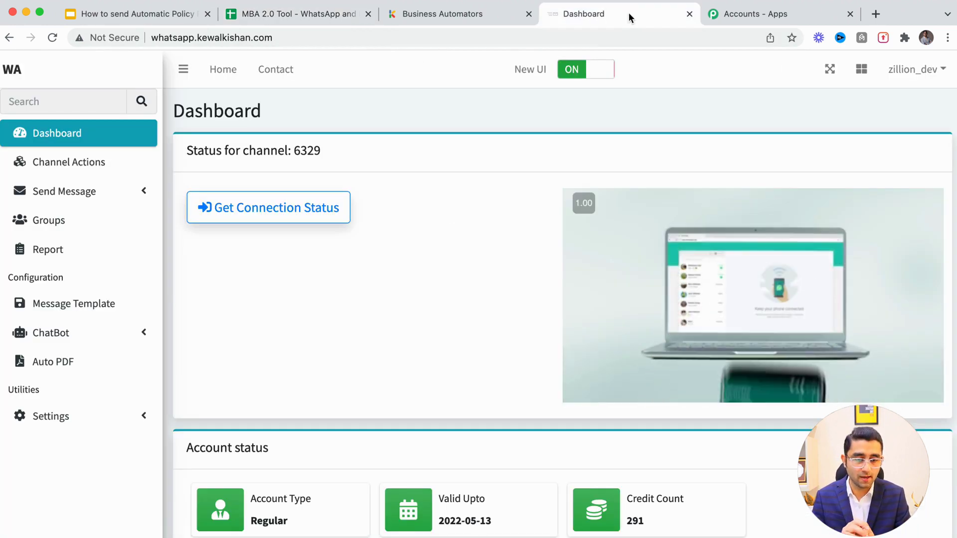
Check the dashboard's channel status, then start editing the empty Whatsapp API Key cell E9
{"action": "mouse_move", "coordinate": [694, 244]}
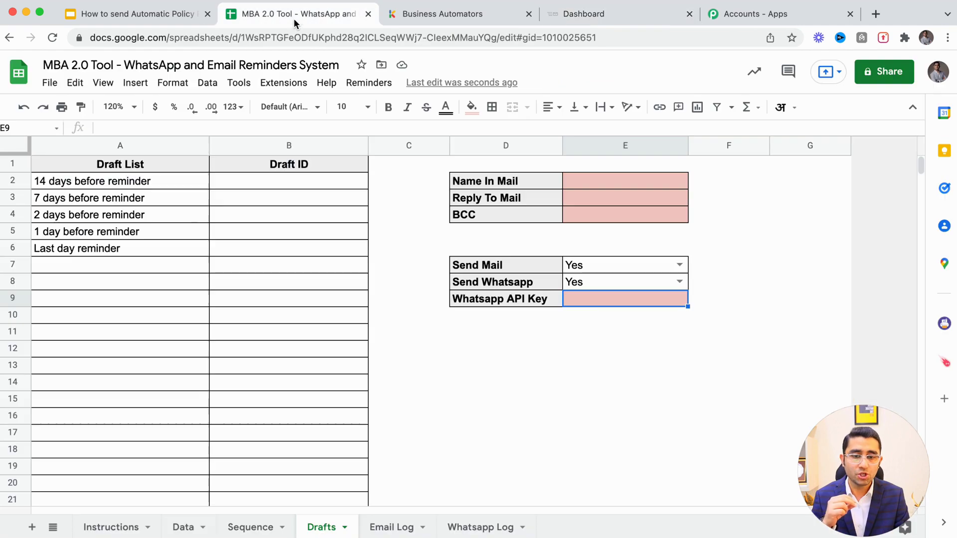
{"action": "left_click", "coordinate": [294, 20]}
{"action": "double_click", "coordinate": [591, 301]}
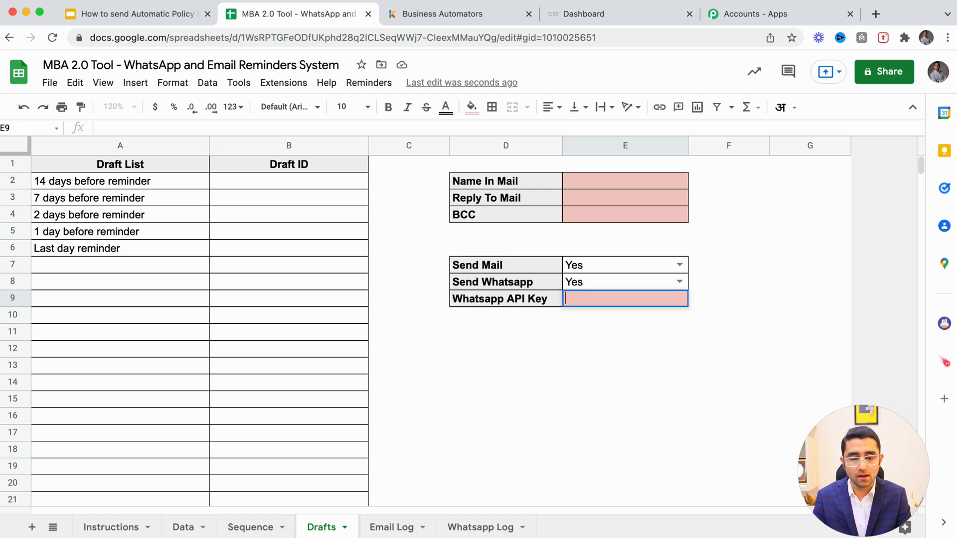
On the Sequence sheet, review the 14-day WhatsApp draft and the 7-days-before reminder draft
{"action": "left_click", "coordinate": [254, 525]}
{"action": "left_click", "coordinate": [288, 201]}
{"action": "left_click", "coordinate": [186, 292]}
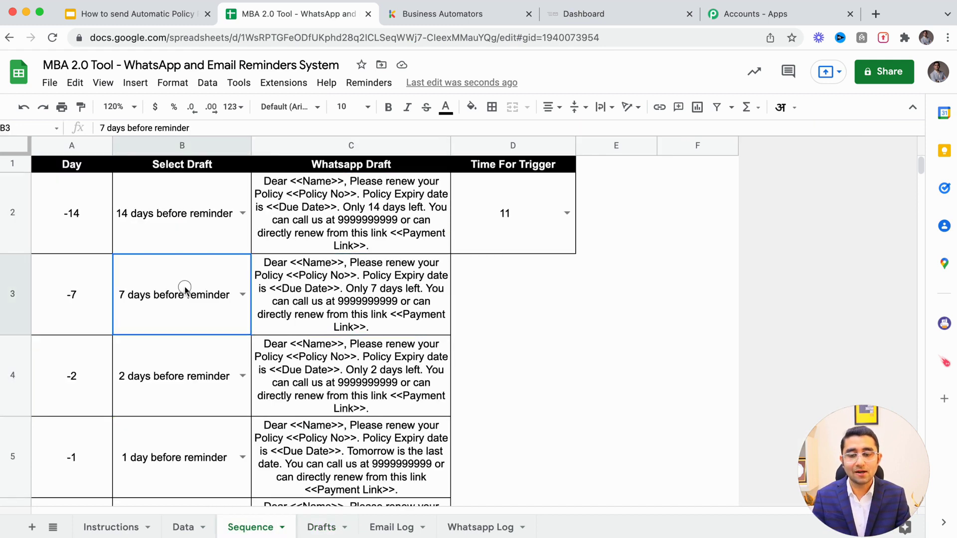
On the Data sheet, select the sample customer row through Policy No and check the 20000 amount
{"action": "left_click", "coordinate": [185, 527]}
{"action": "left_click_drag", "start_coordinate": [107, 185], "coordinate": [768, 195]}
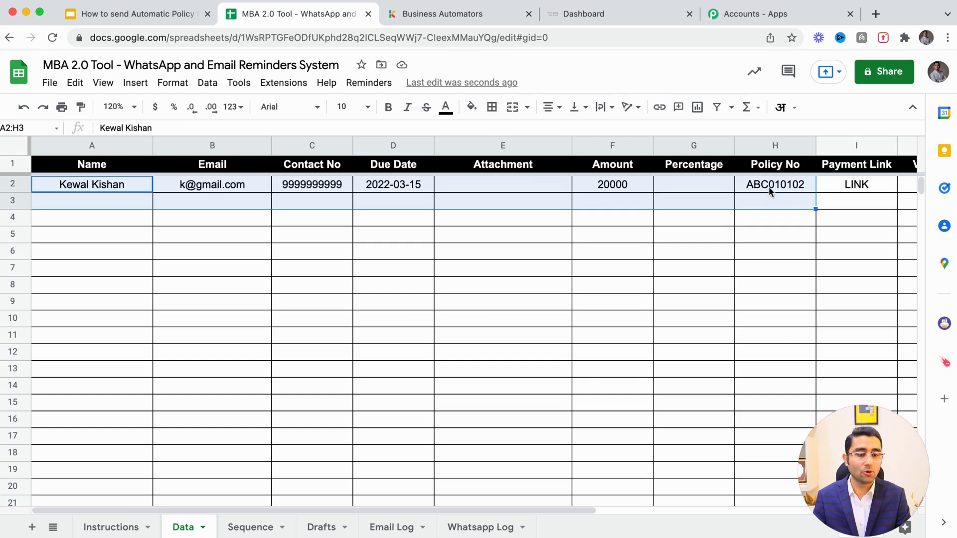
{"action": "left_click", "coordinate": [624, 185]}
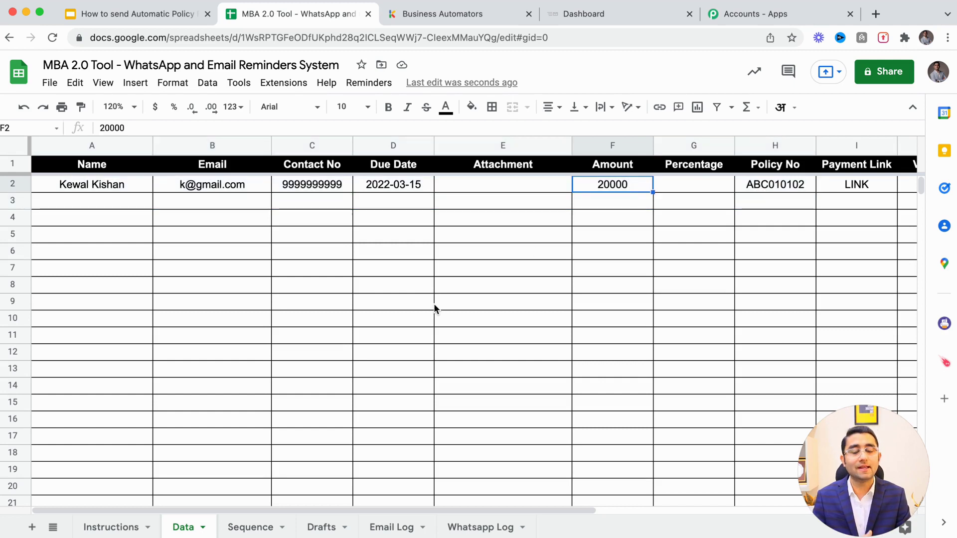